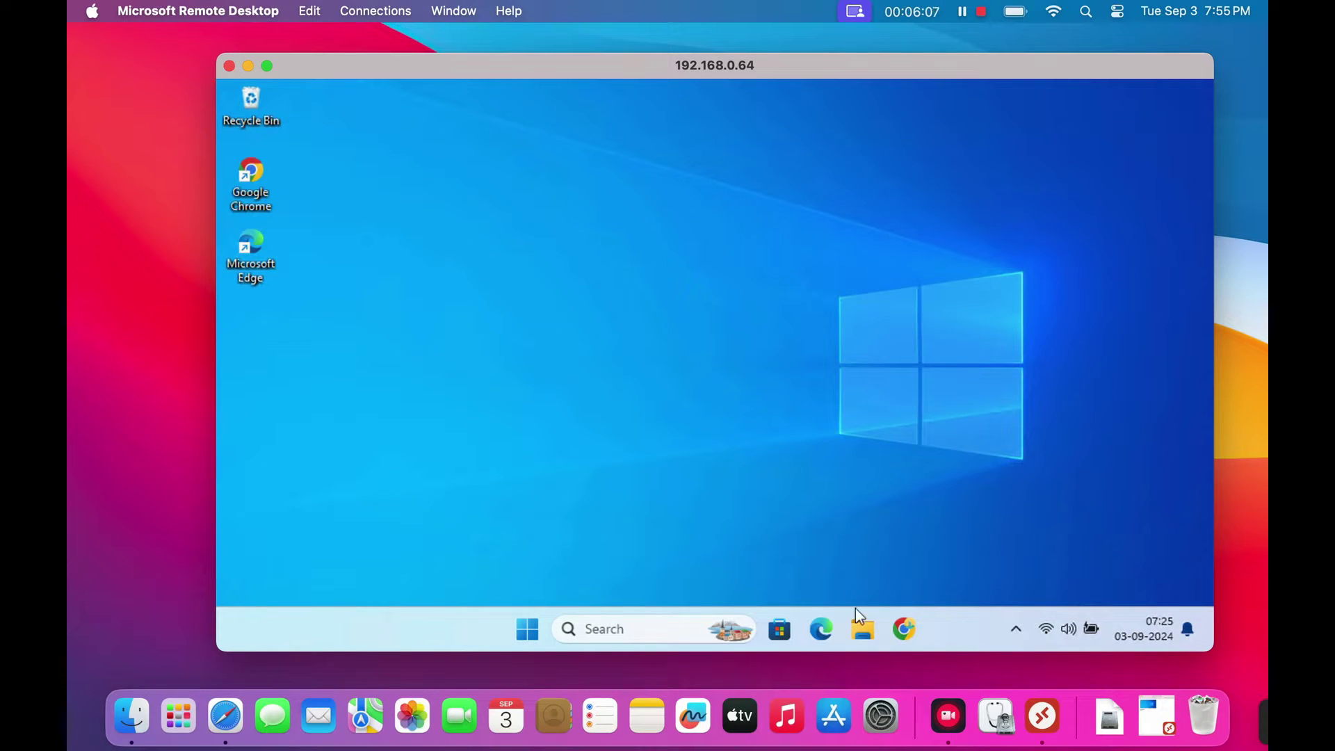
- Browse the remote PC's drives under This PC in File Explorer, then close it
{"action": "left_click", "coordinate": [860, 630]}
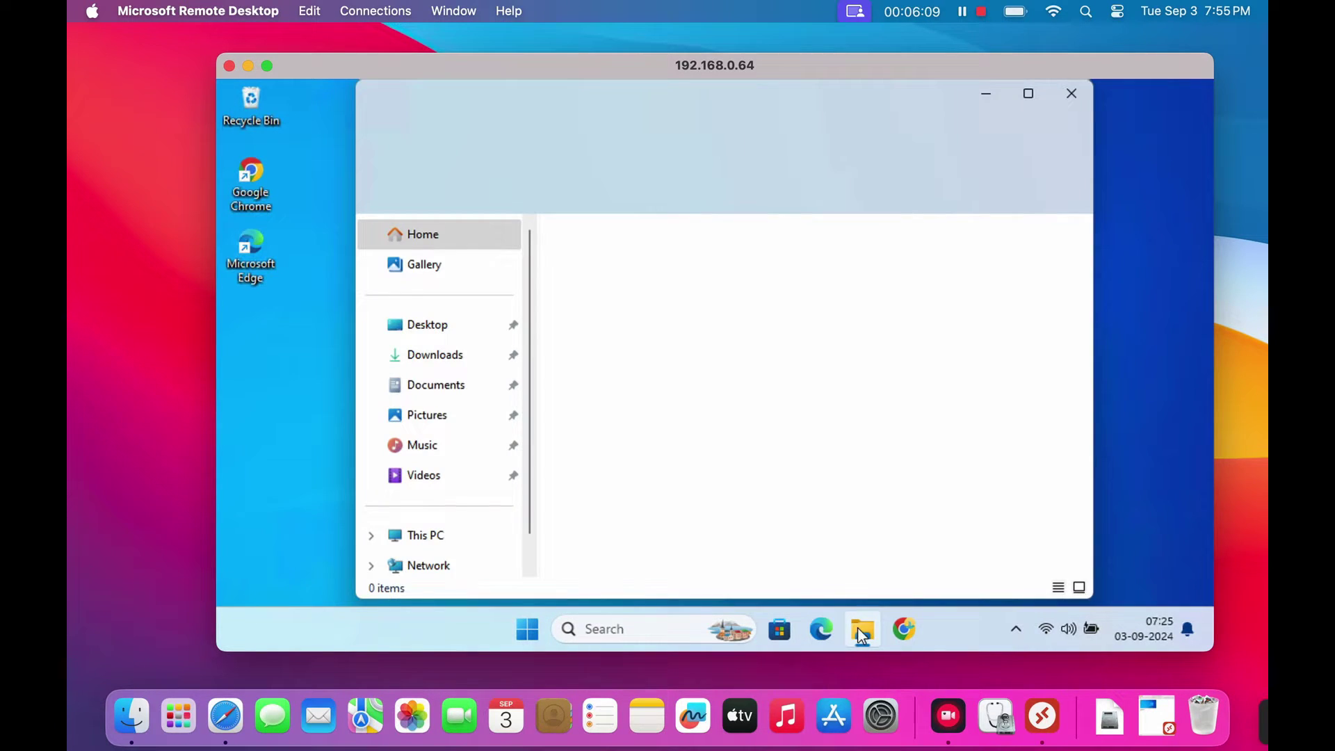
{"action": "scroll", "coordinate": [533, 518], "scroll_direction": "down", "scroll_amount": 1}
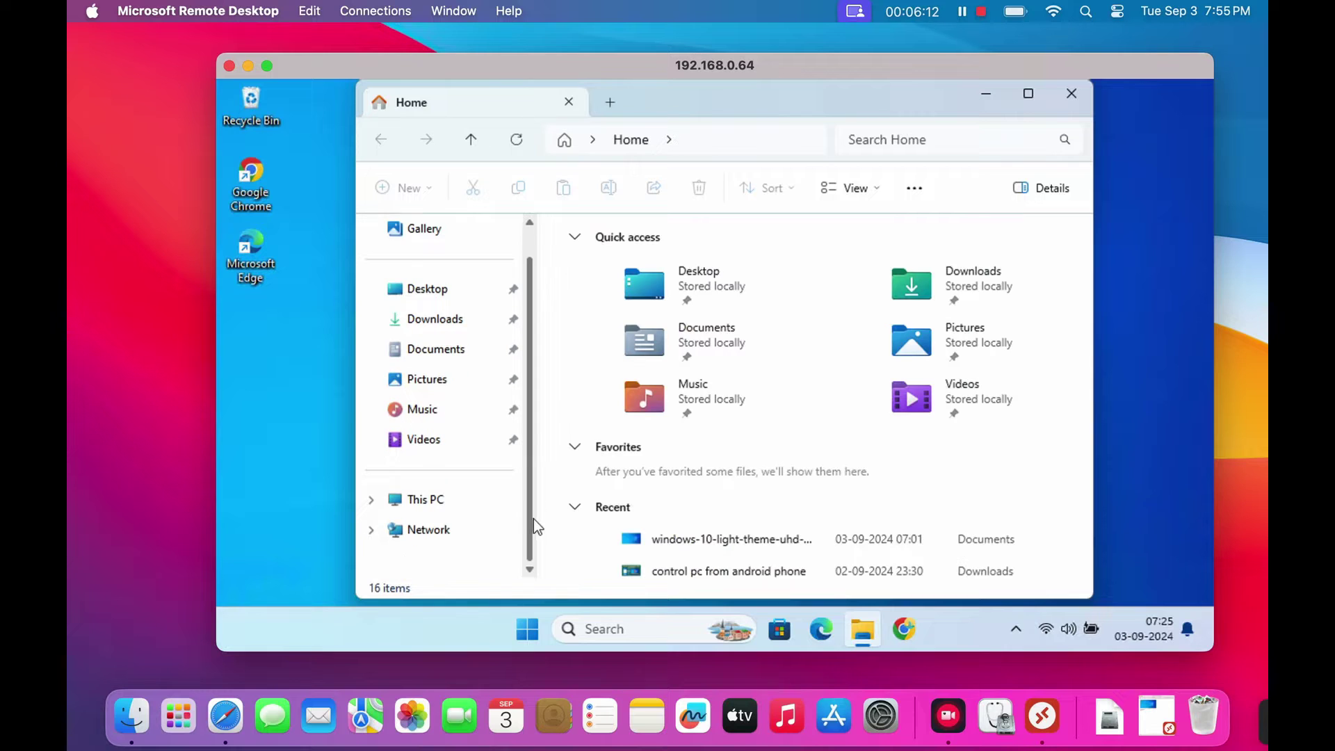
{"action": "left_click", "coordinate": [474, 501]}
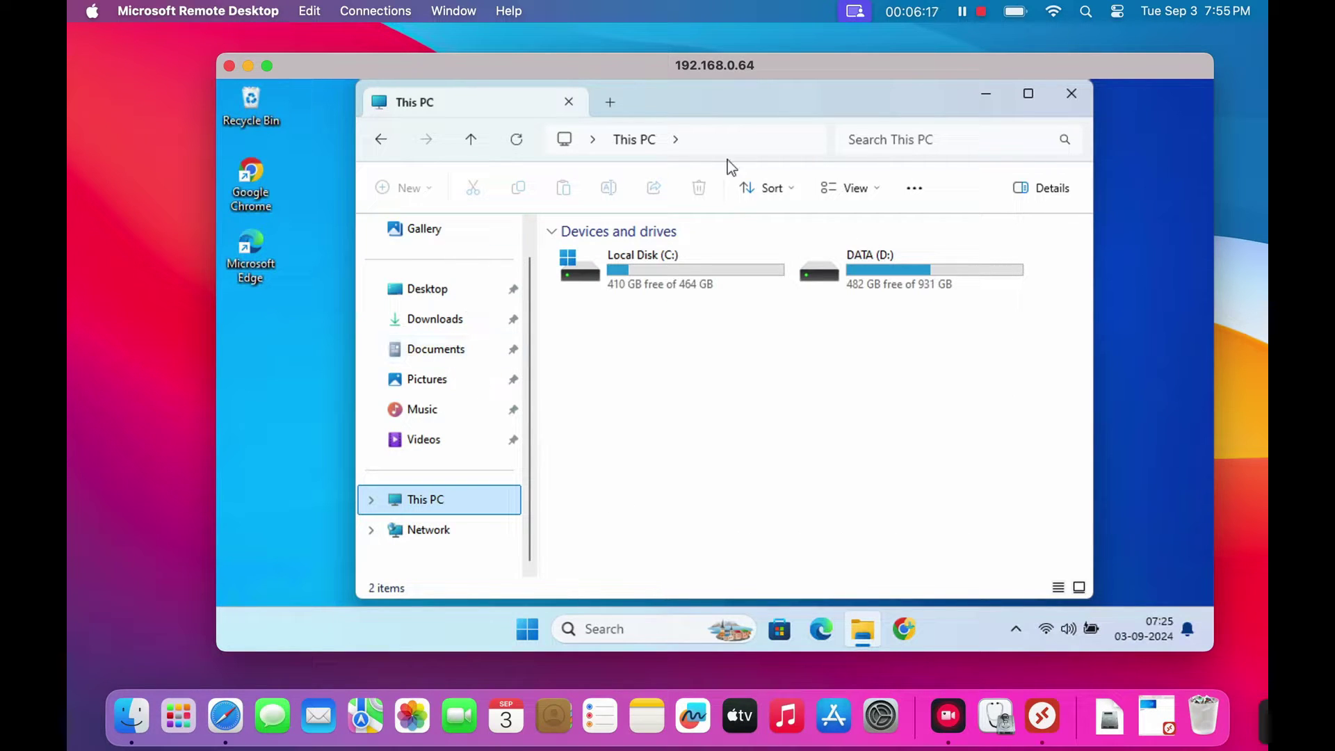
{"action": "left_click", "coordinate": [1069, 101]}
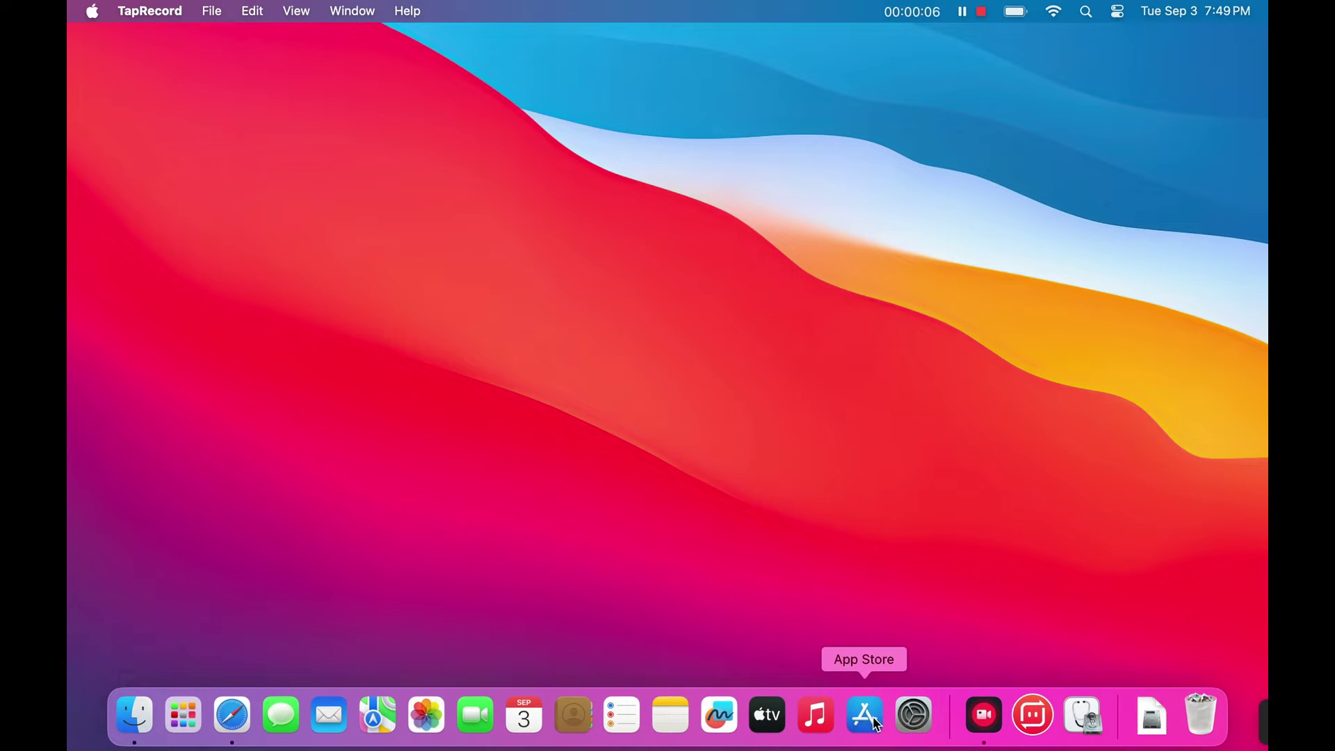
- Search the App Store for 'microsoft remote desktop' and install the app
{"action": "left_click", "coordinate": [874, 723]}
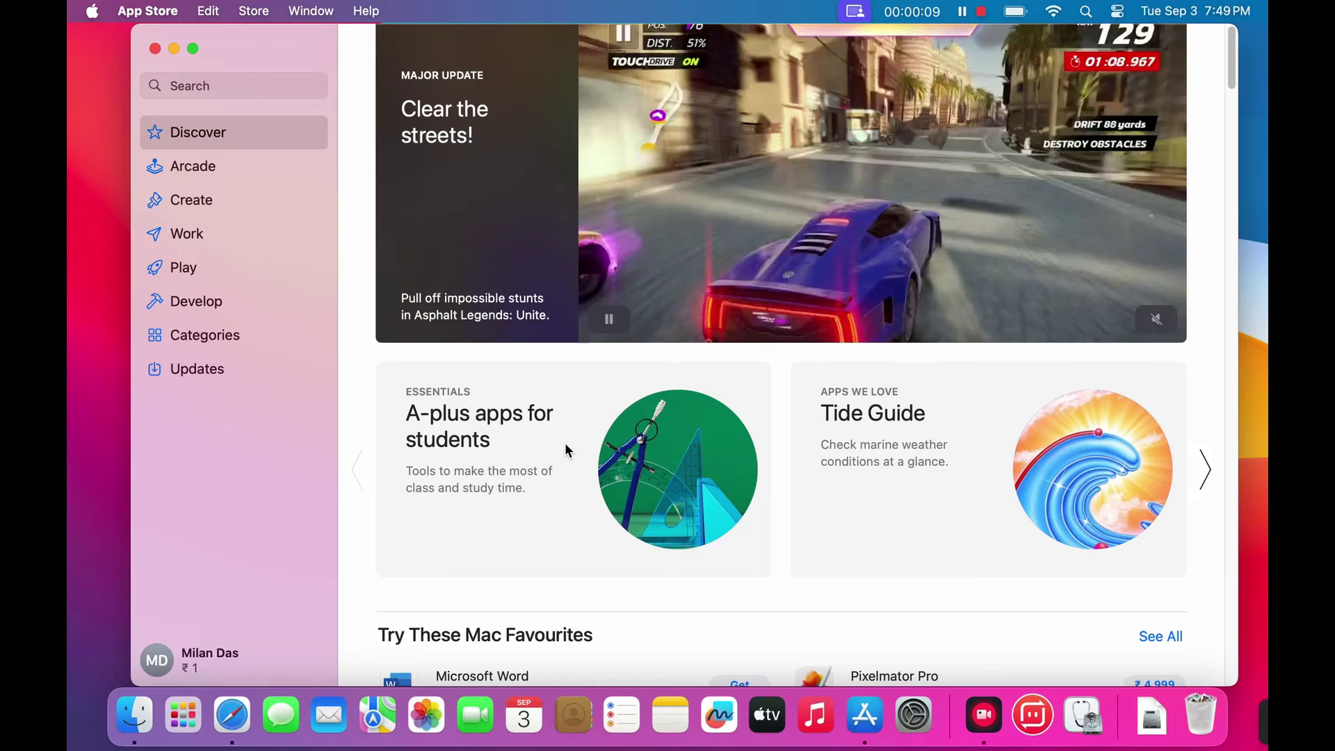
{"action": "left_click", "coordinate": [266, 83]}
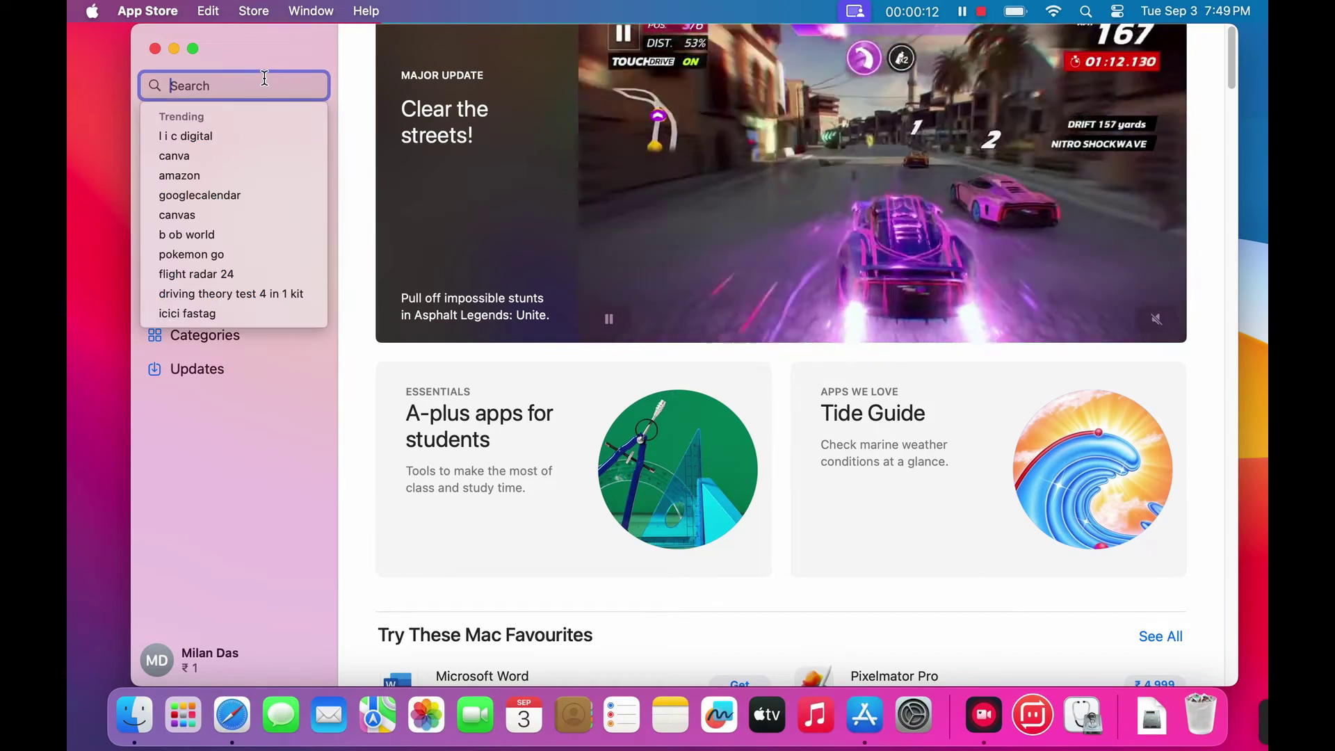
{"action": "type", "text": "microsoft remote desktop"}
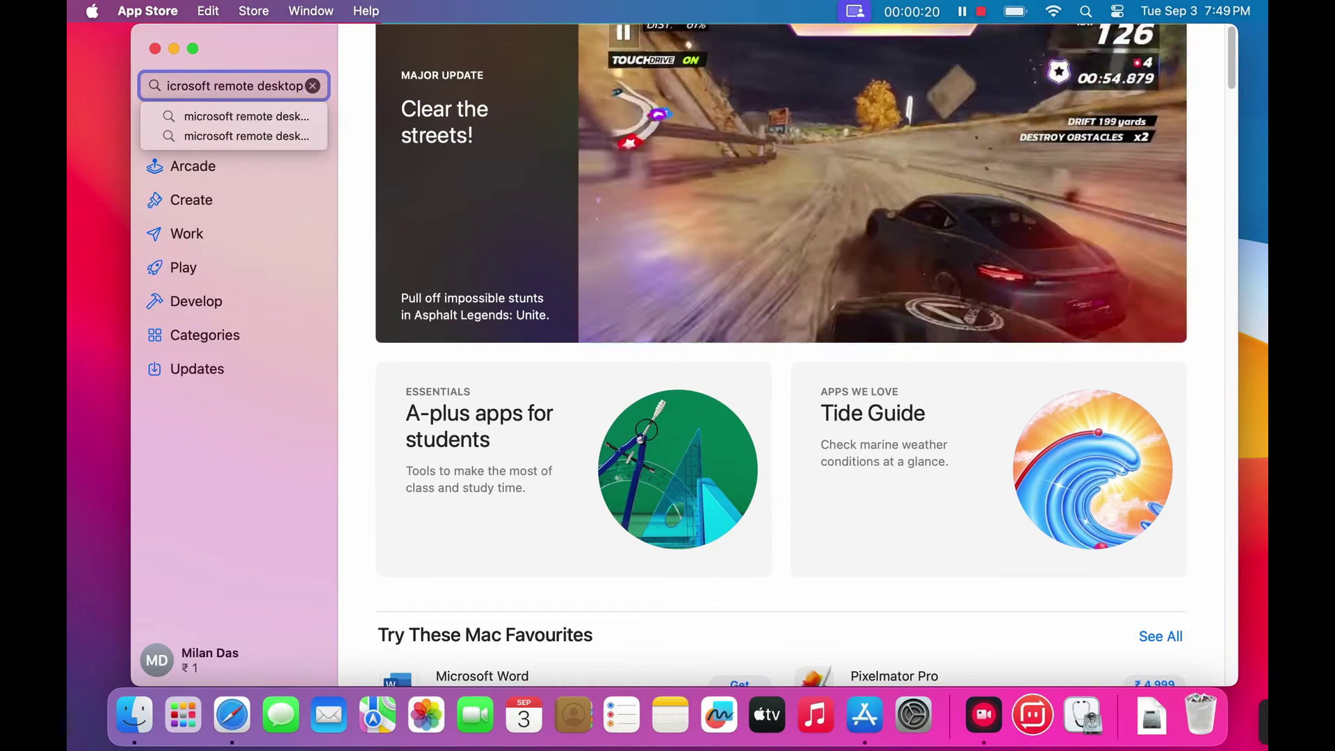
{"action": "key", "text": "Return"}
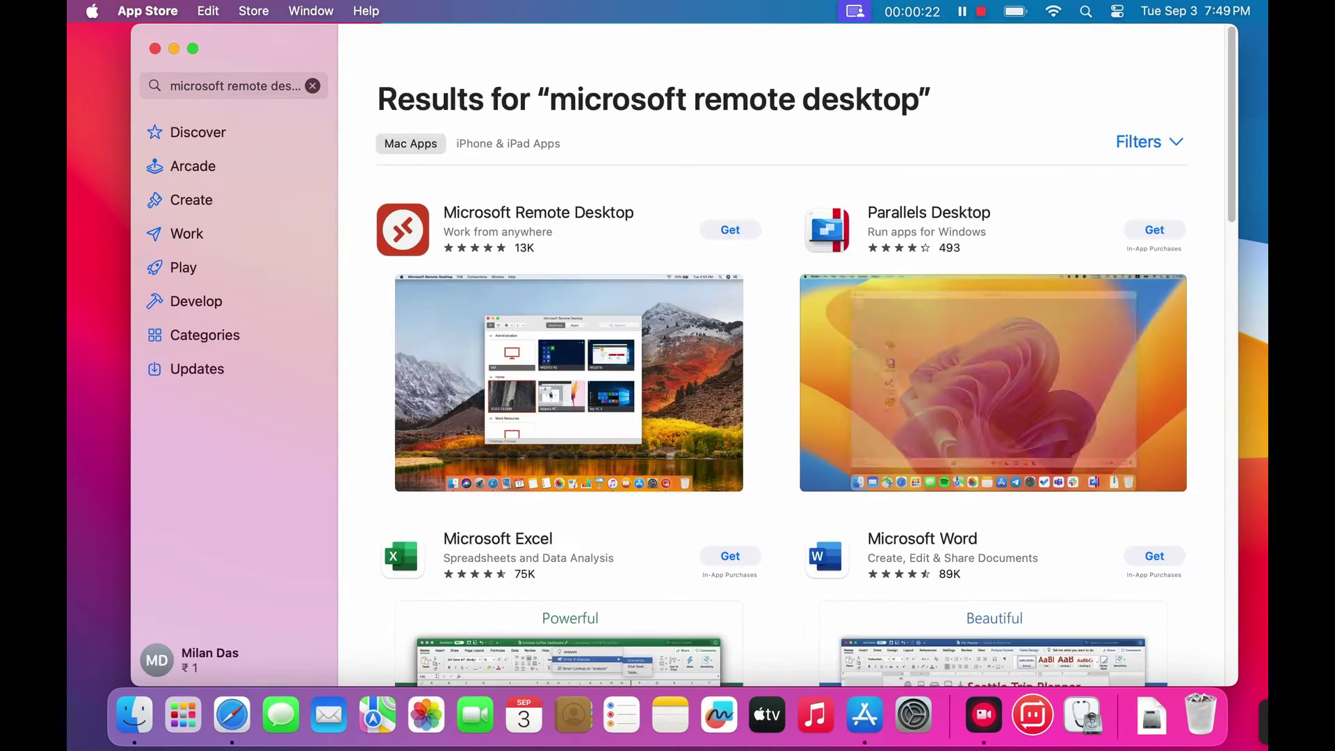
{"action": "left_click", "coordinate": [537, 236]}
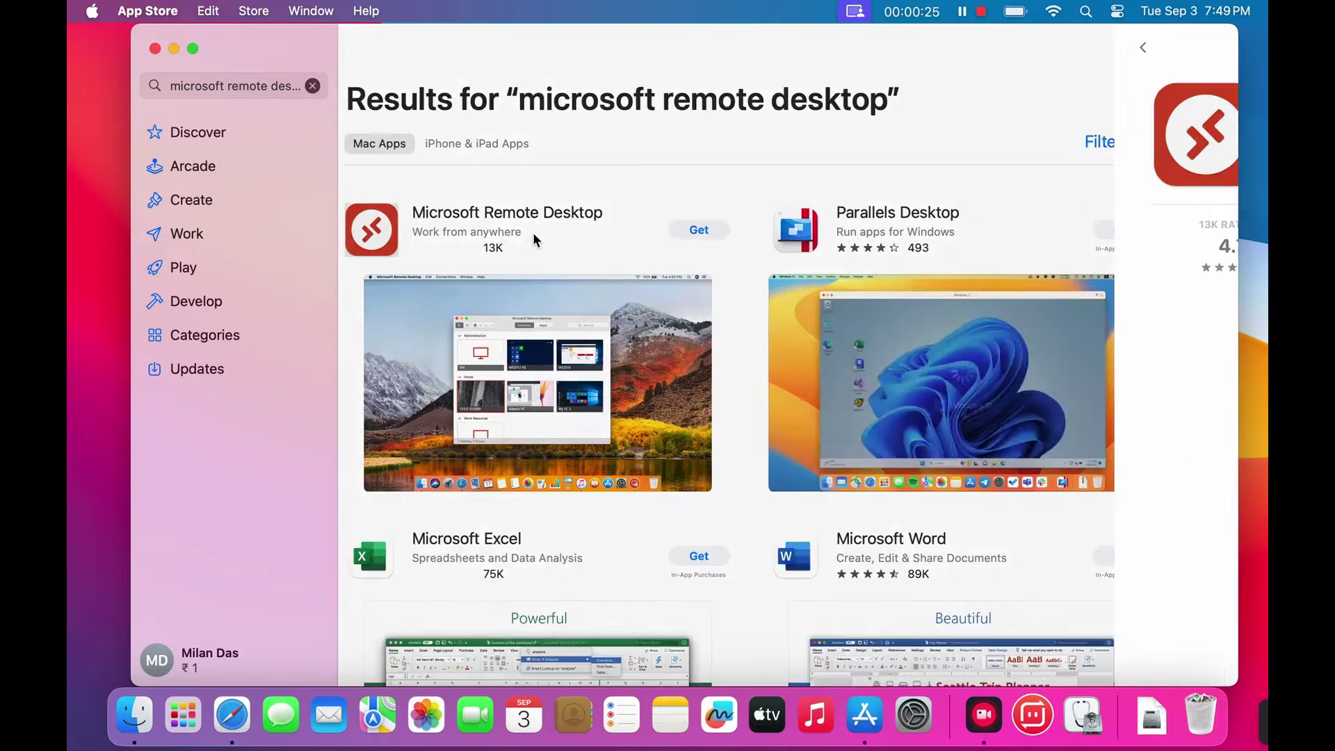
{"action": "left_click", "coordinate": [556, 180]}
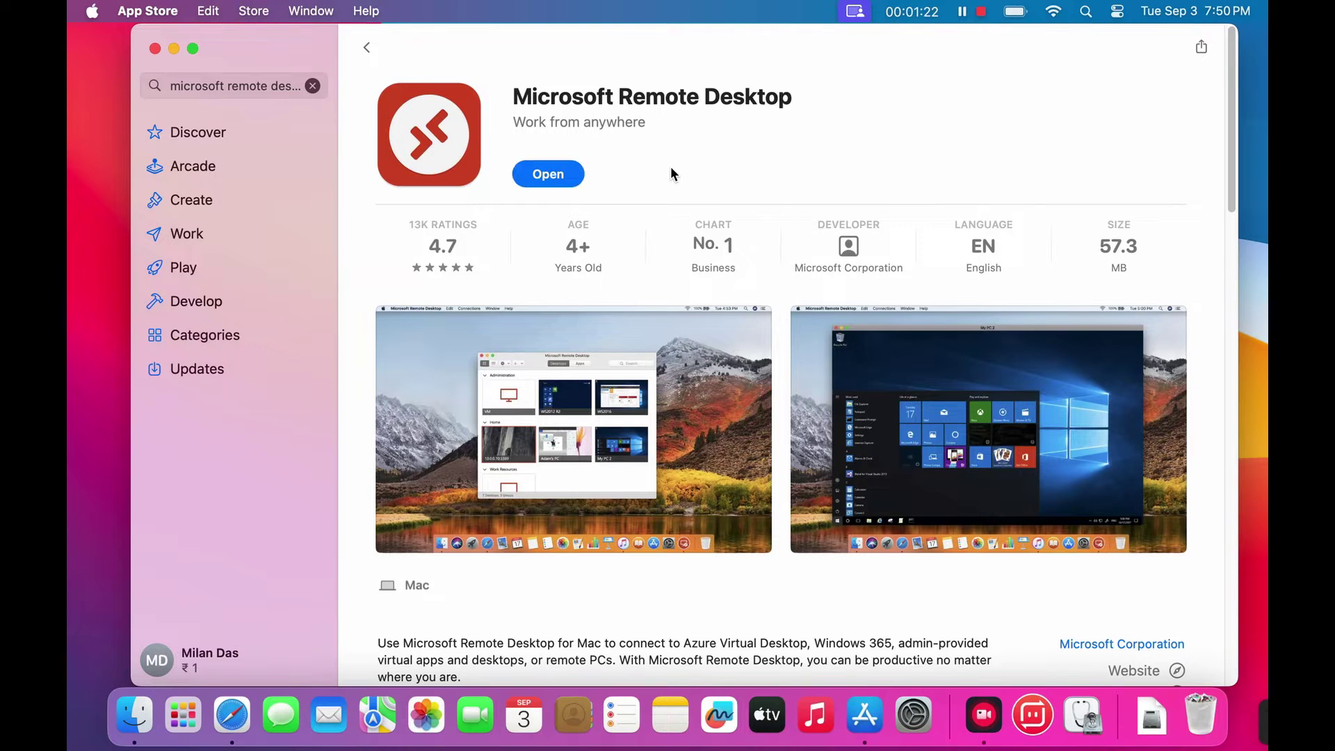
- Launch Remote Desktop, decline data sharing, allow microphone and camera, quit App Store, dismiss the rename notice
{"action": "left_click", "coordinate": [561, 175]}
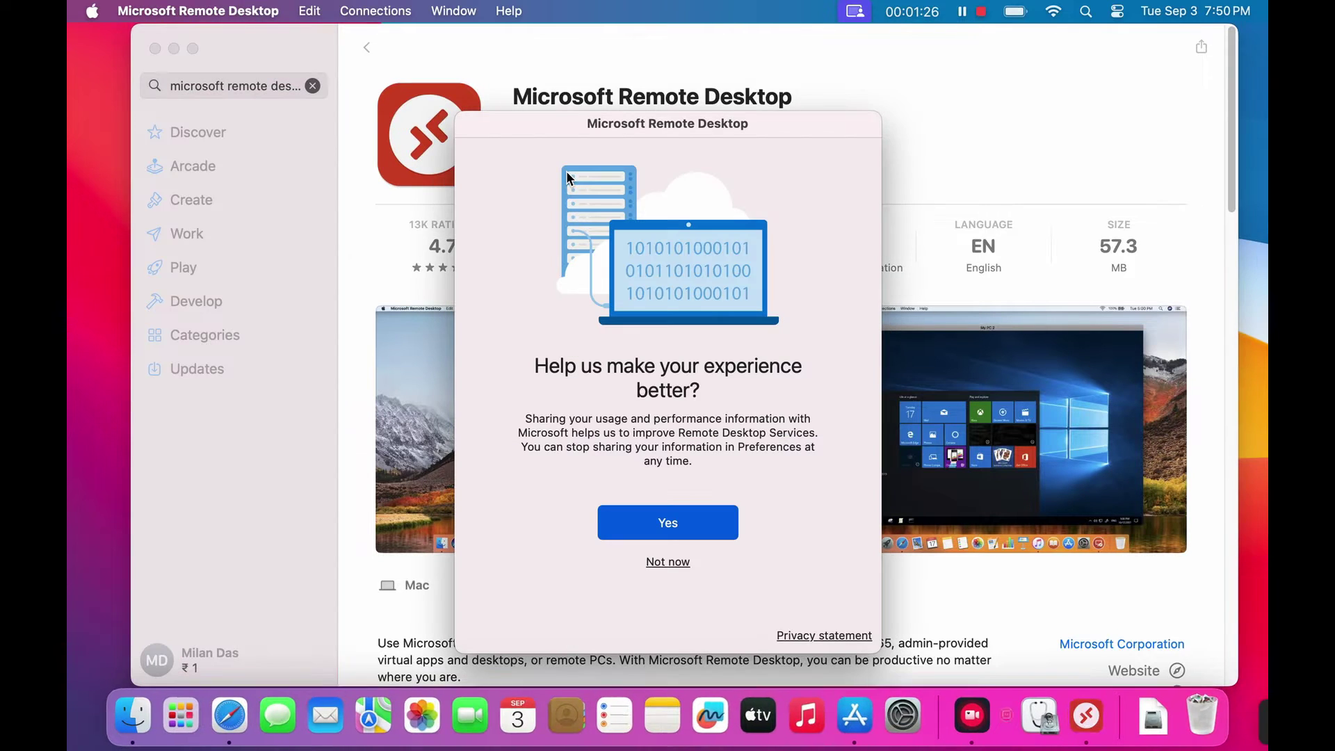
{"action": "left_click", "coordinate": [673, 562]}
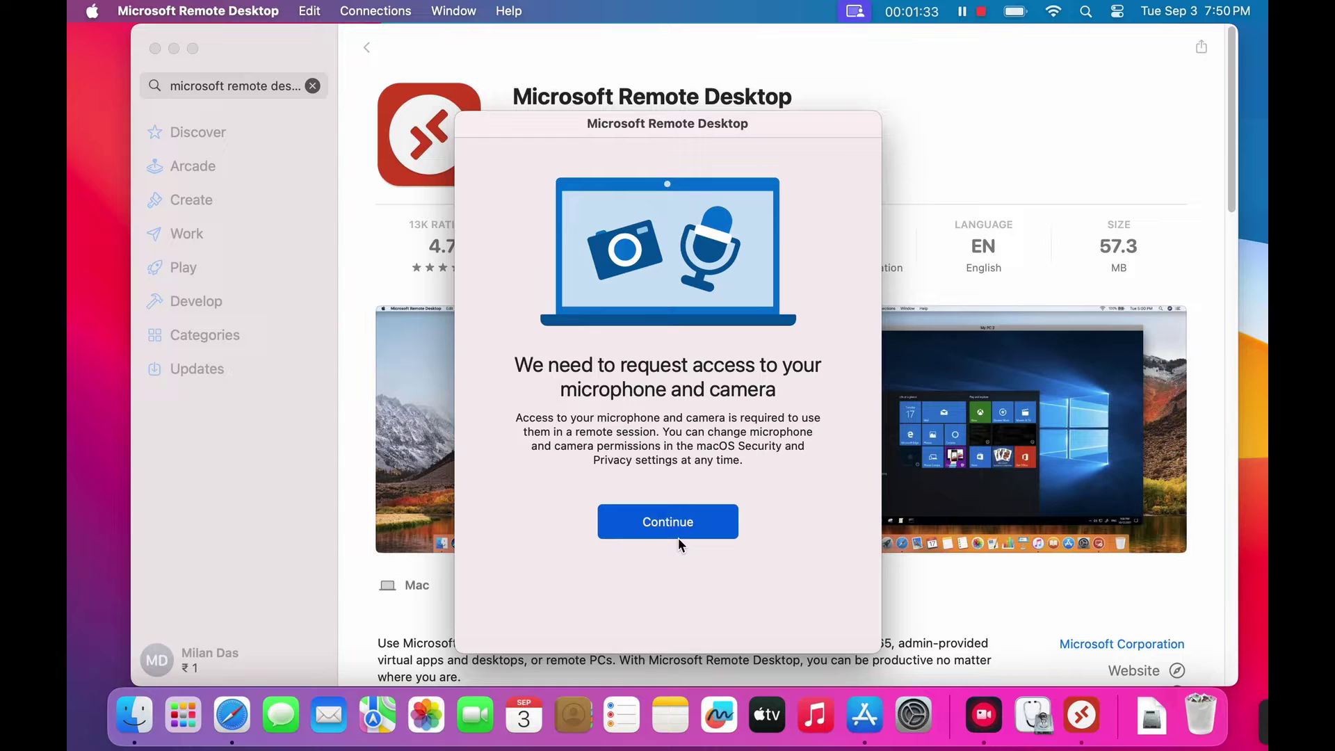
{"action": "left_click", "coordinate": [677, 532]}
{"action": "left_click", "coordinate": [720, 311]}
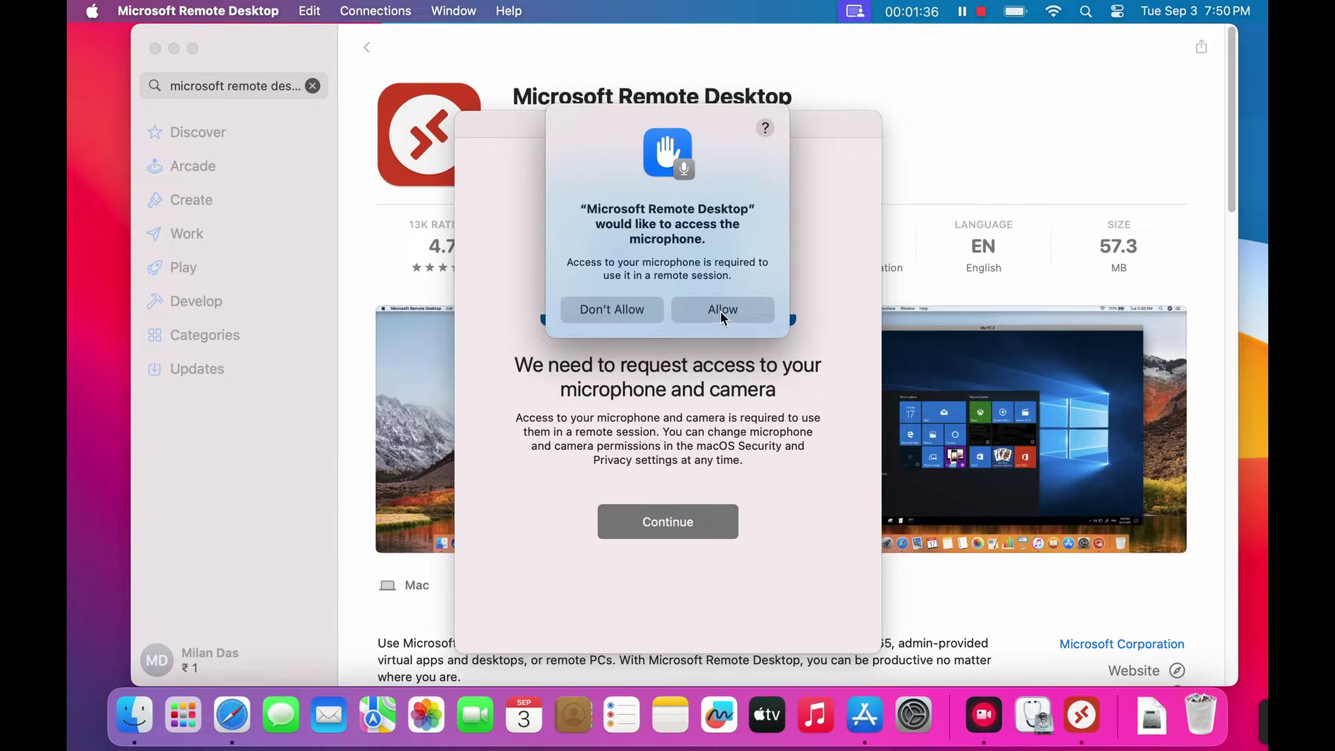
{"action": "left_click", "coordinate": [720, 298]}
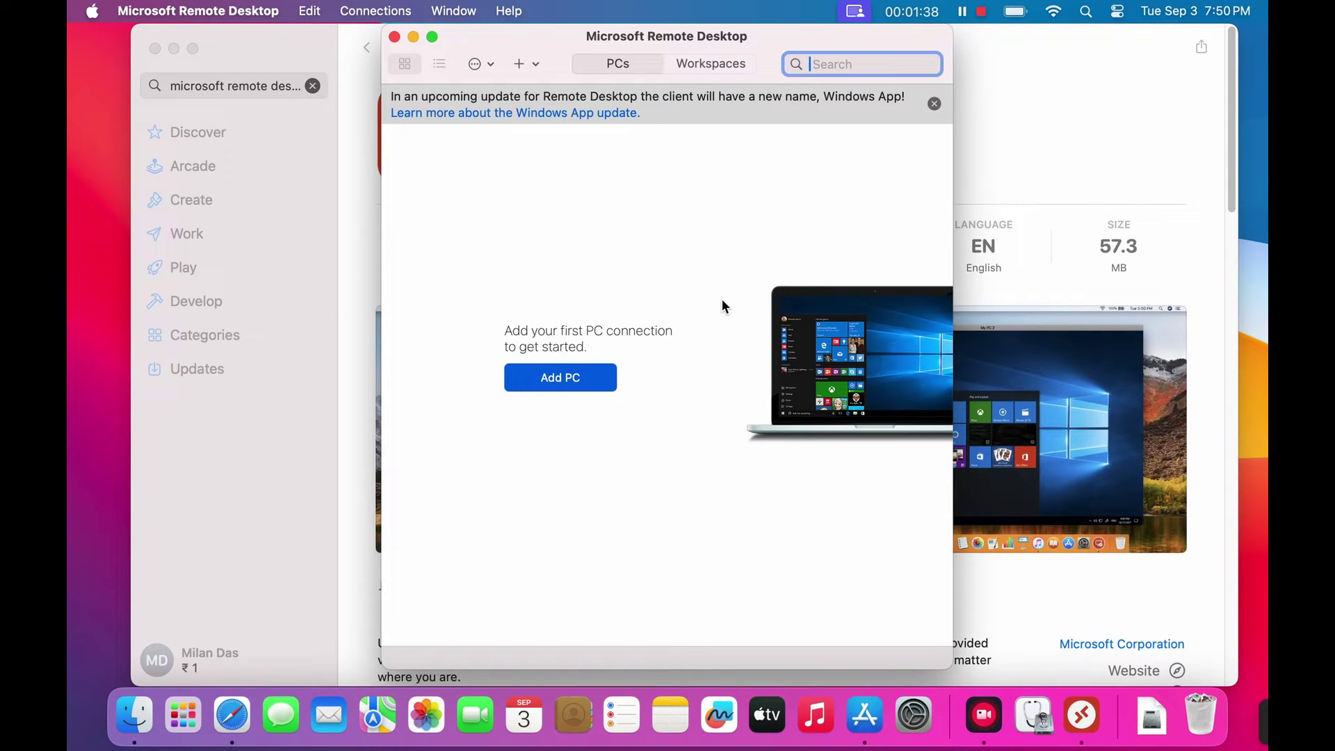
{"action": "left_click", "coordinate": [155, 49]}
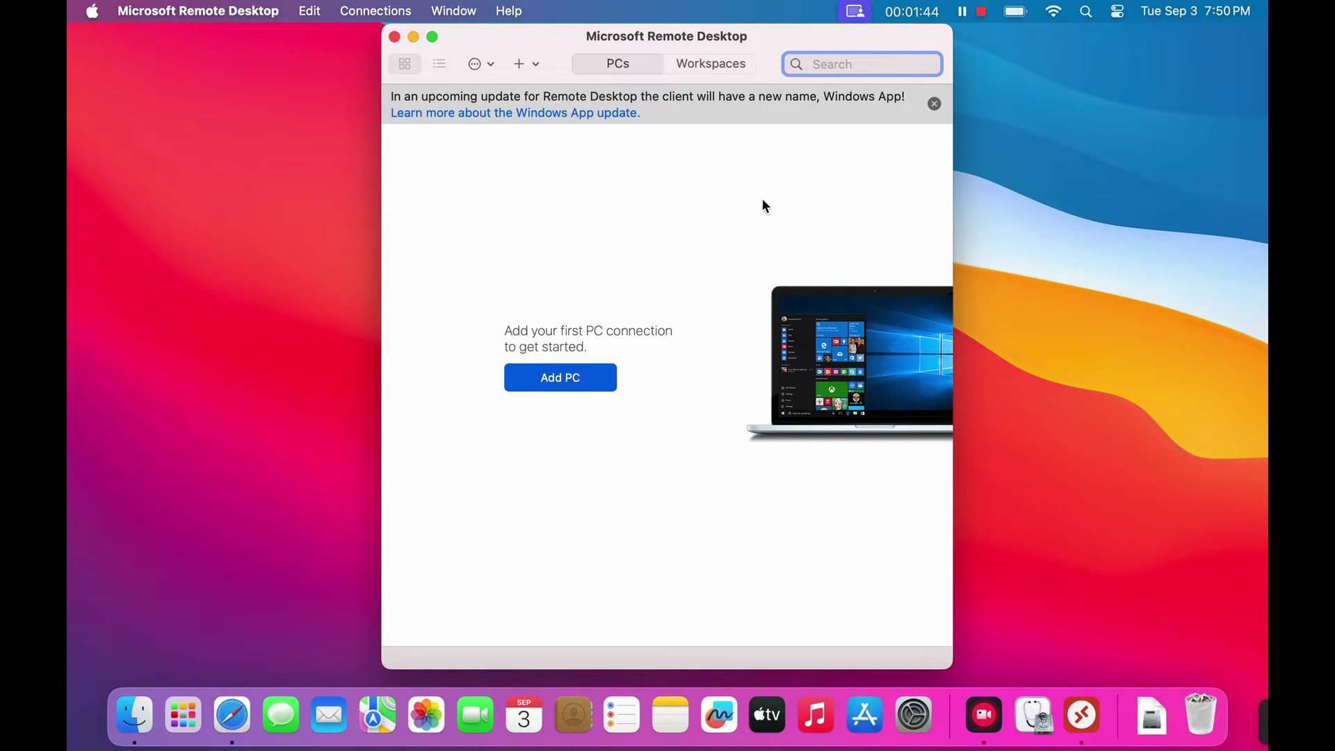
{"action": "left_click", "coordinate": [934, 103]}
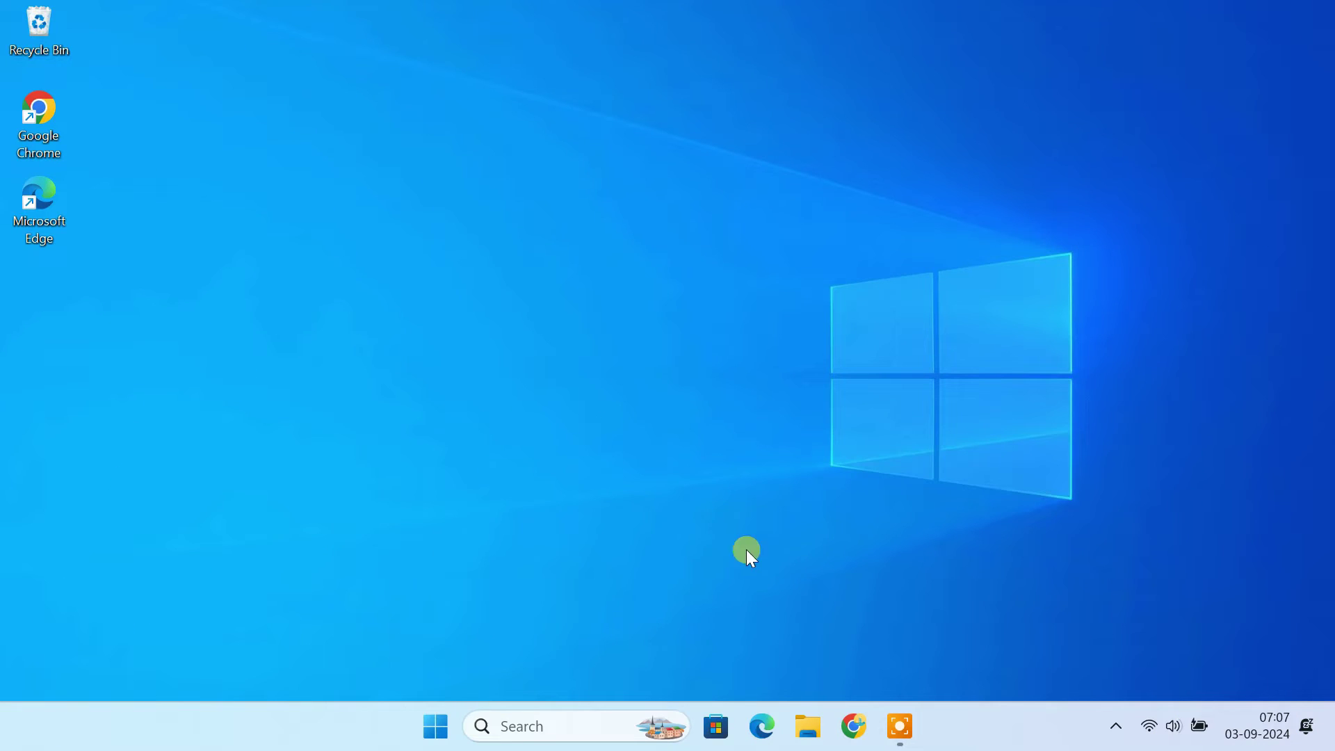
- Turn on Remote Desktop under Settings > System > Remote Desktop and confirm it
{"action": "left_click", "coordinate": [436, 726]}
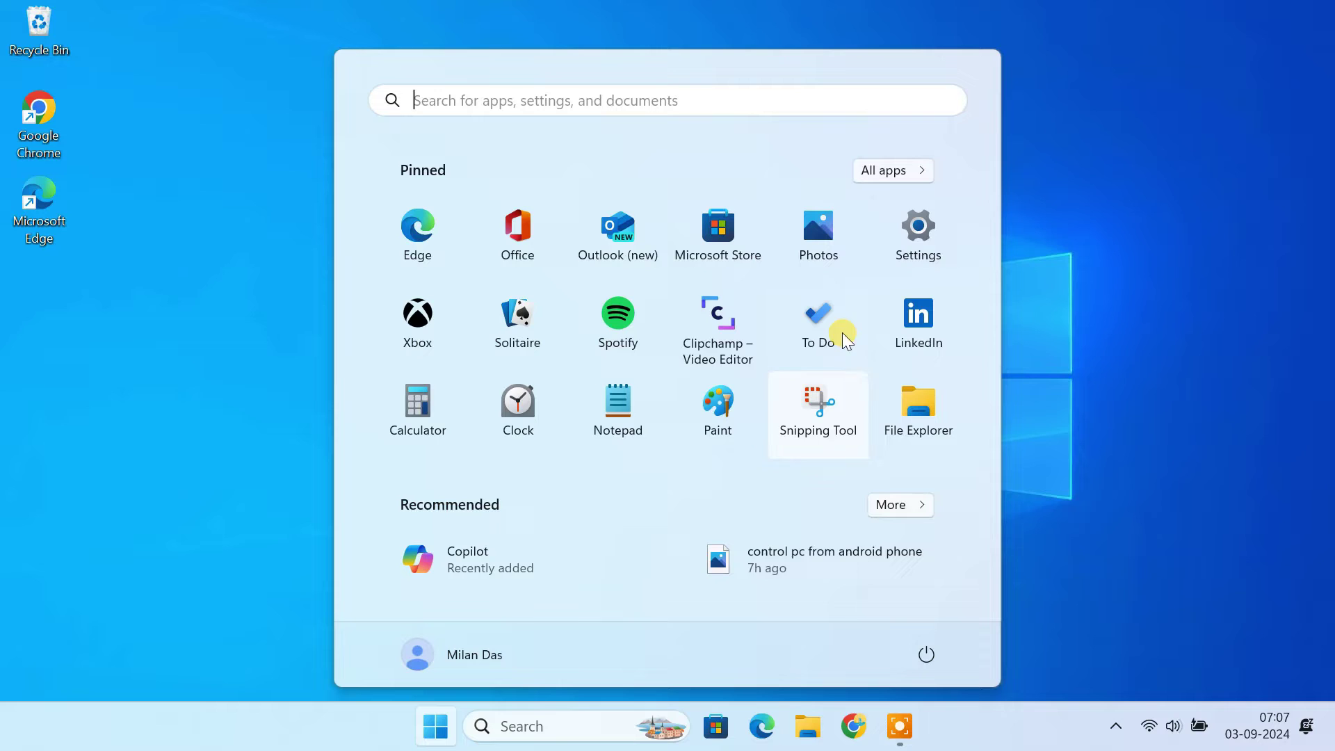
{"action": "left_click", "coordinate": [897, 245]}
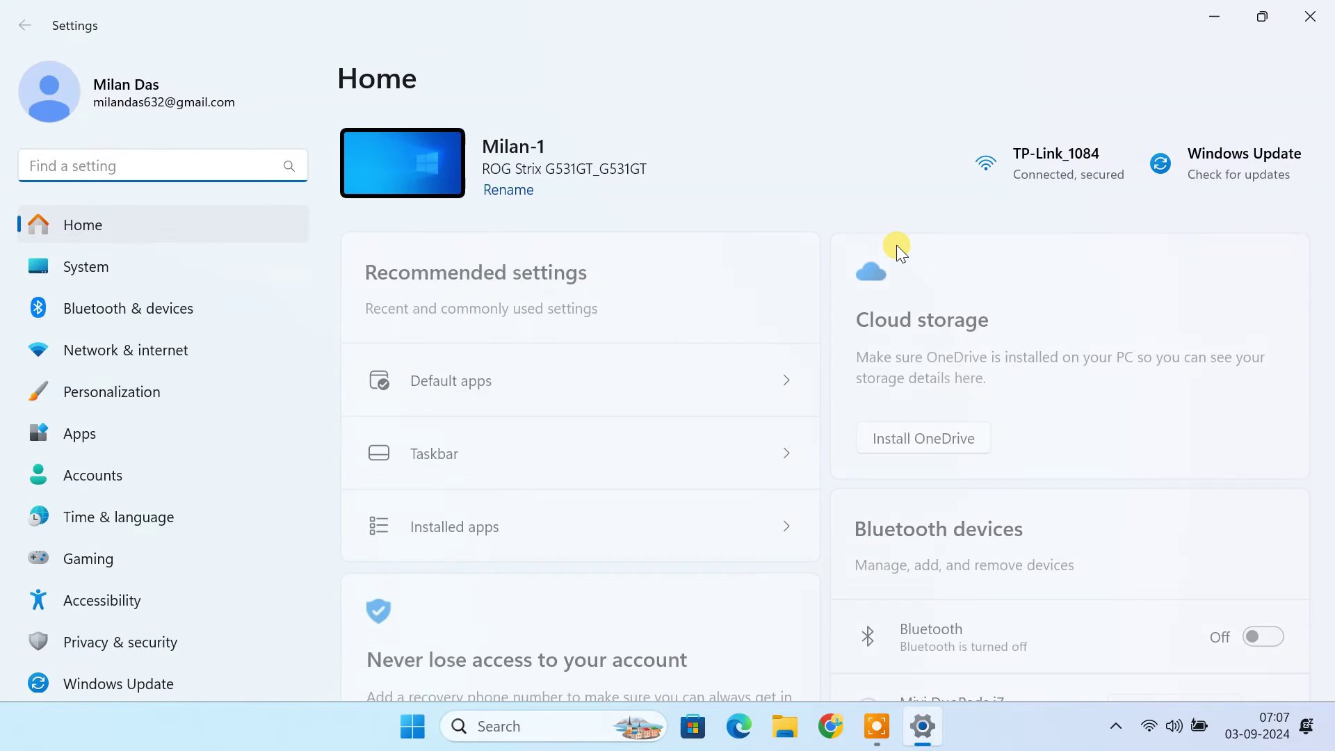
{"action": "left_click", "coordinate": [133, 273]}
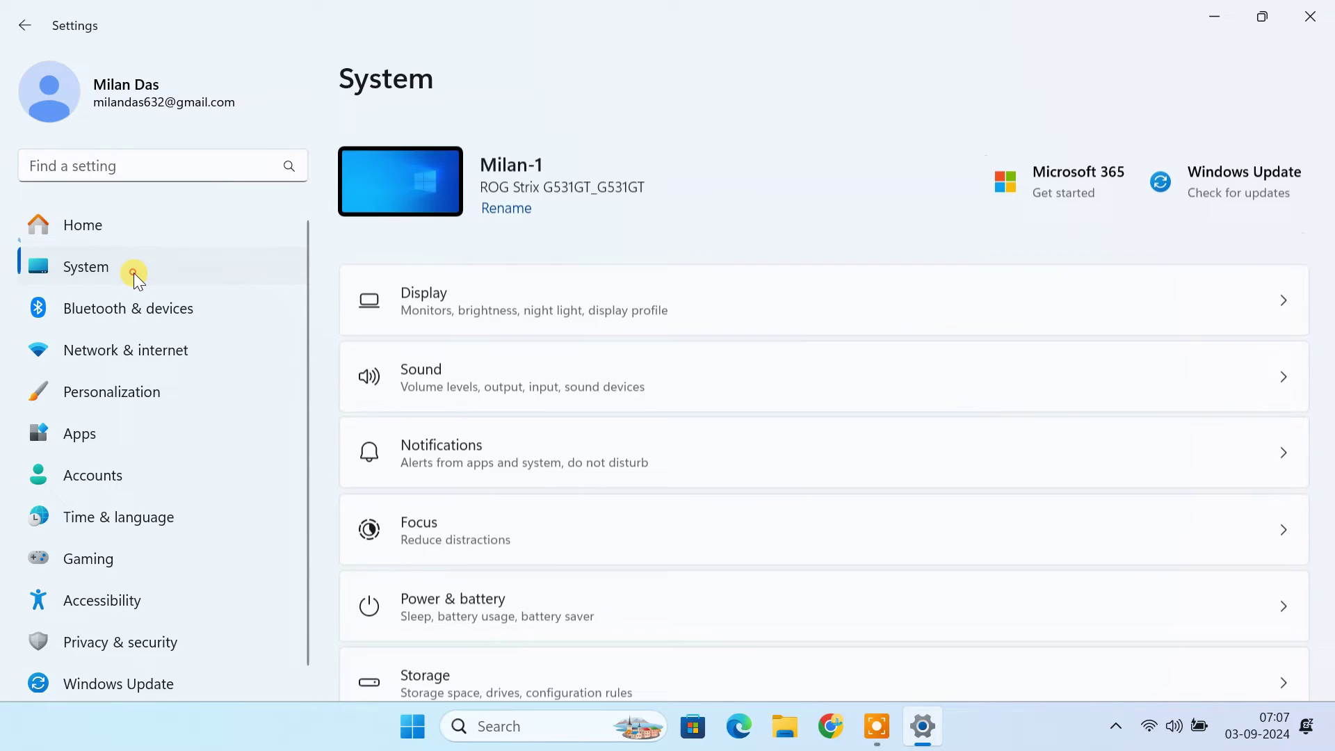
{"action": "scroll", "coordinate": [778, 508], "scroll_direction": "down", "scroll_amount": 2}
{"action": "scroll", "coordinate": [779, 511], "scroll_direction": "down", "scroll_amount": 7}
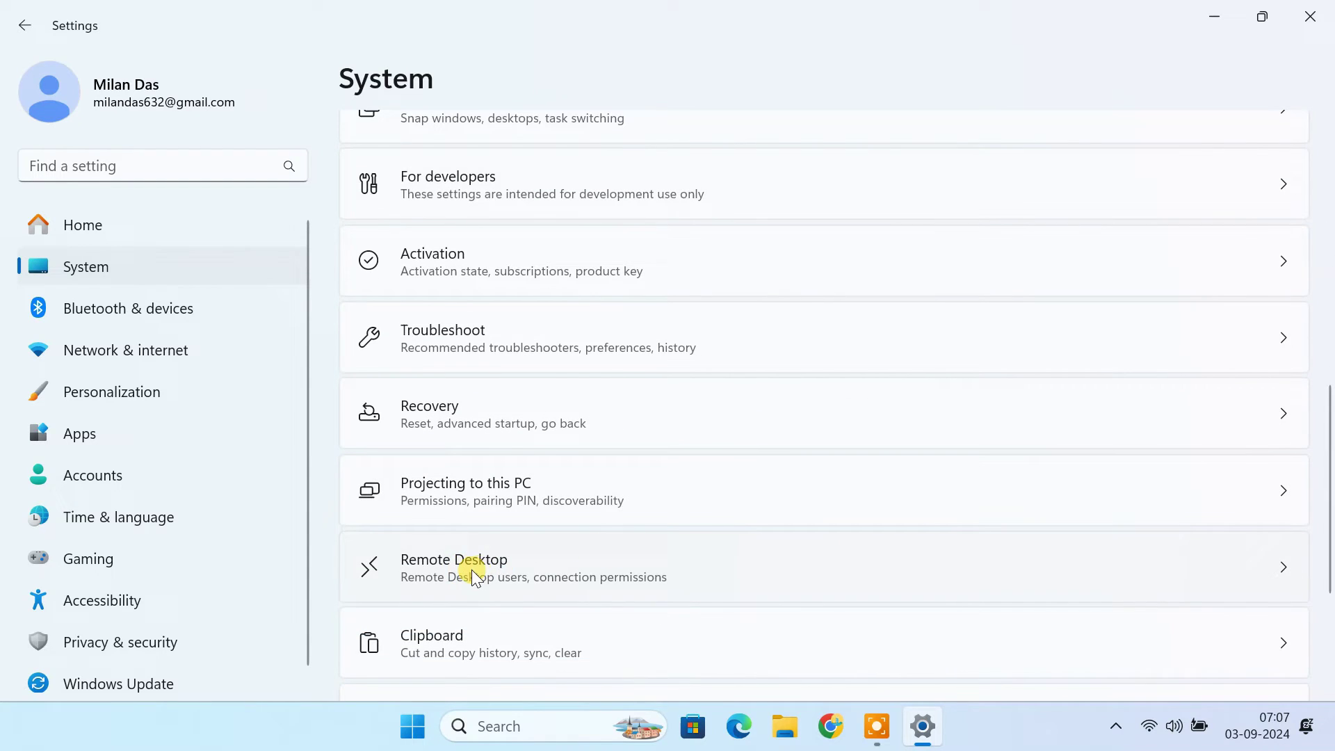
{"action": "left_click", "coordinate": [471, 570]}
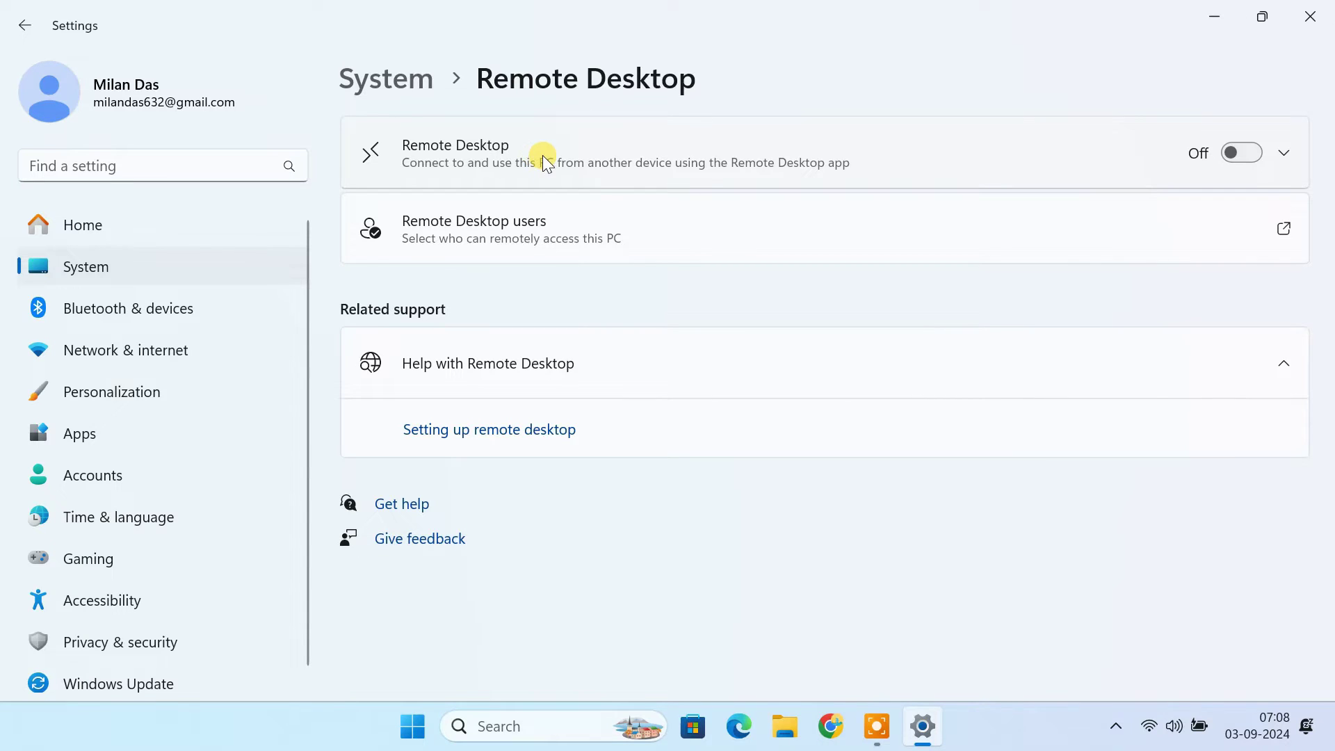
{"action": "left_click", "coordinate": [1240, 160]}
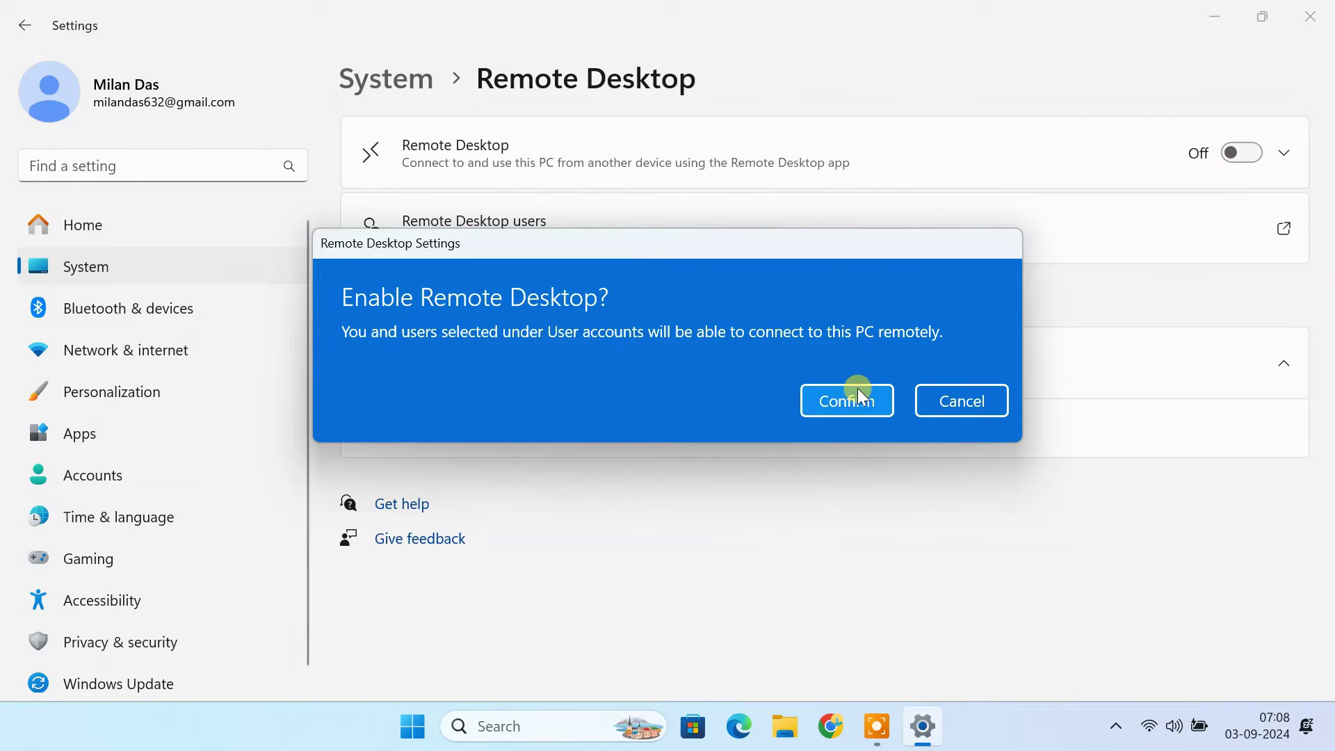
{"action": "left_click", "coordinate": [856, 392]}
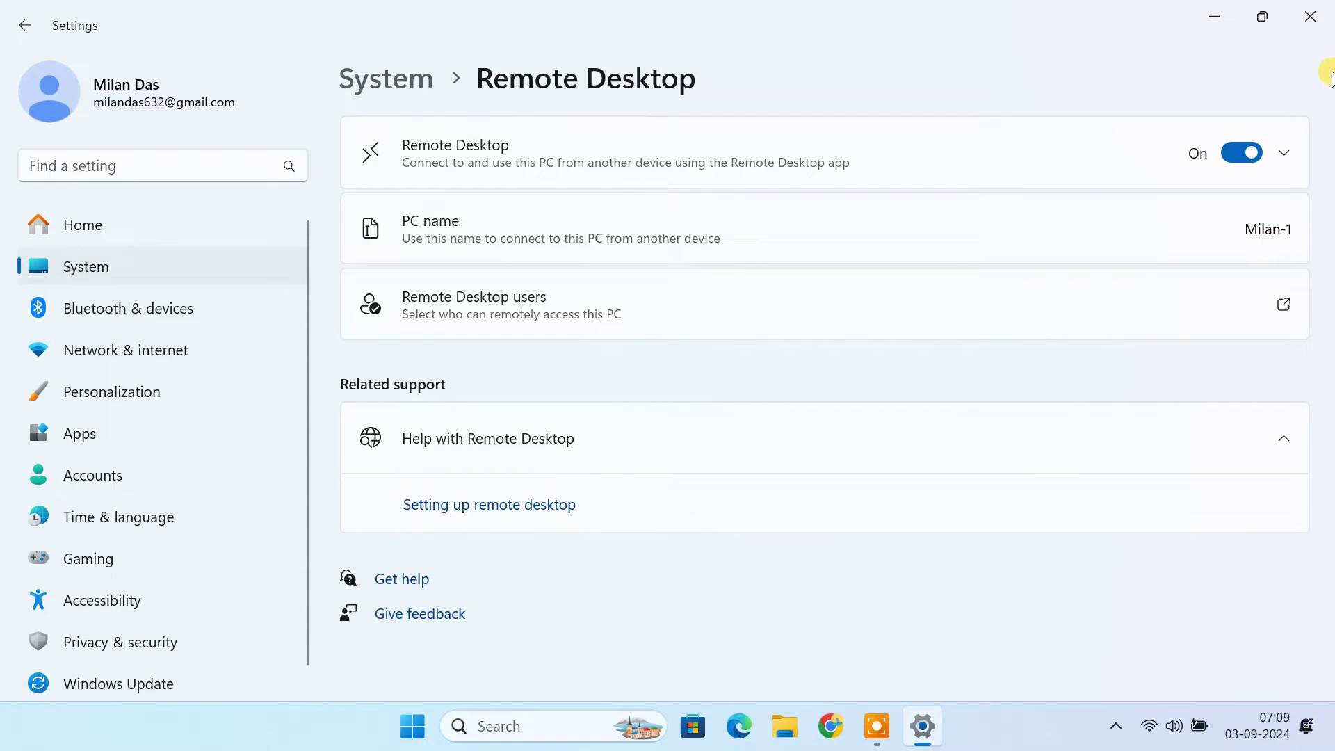
- Run ipconfig in Command Prompt, select the Wi-Fi IPv4 address 192.168.0.64, and close the console
{"action": "left_click", "coordinate": [1310, 16]}
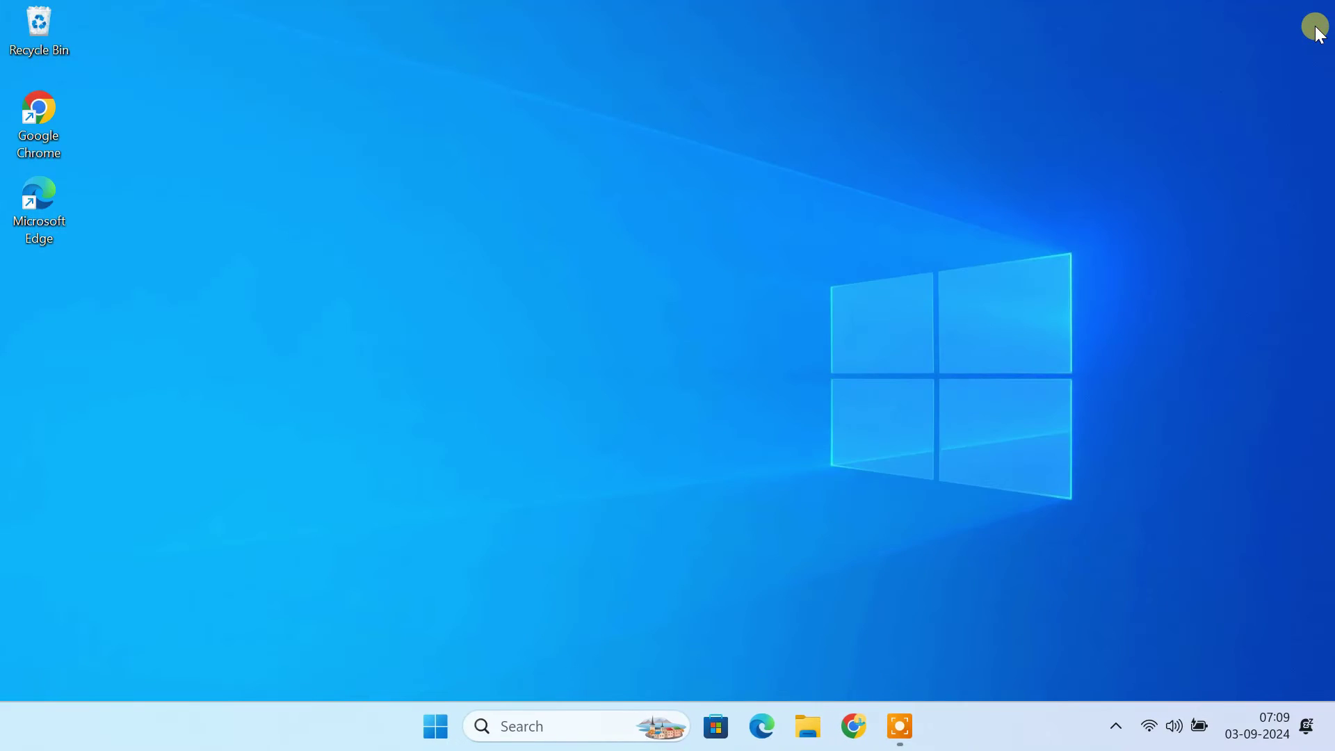
{"action": "left_click", "coordinate": [558, 726]}
{"action": "type", "text": "cmd"}
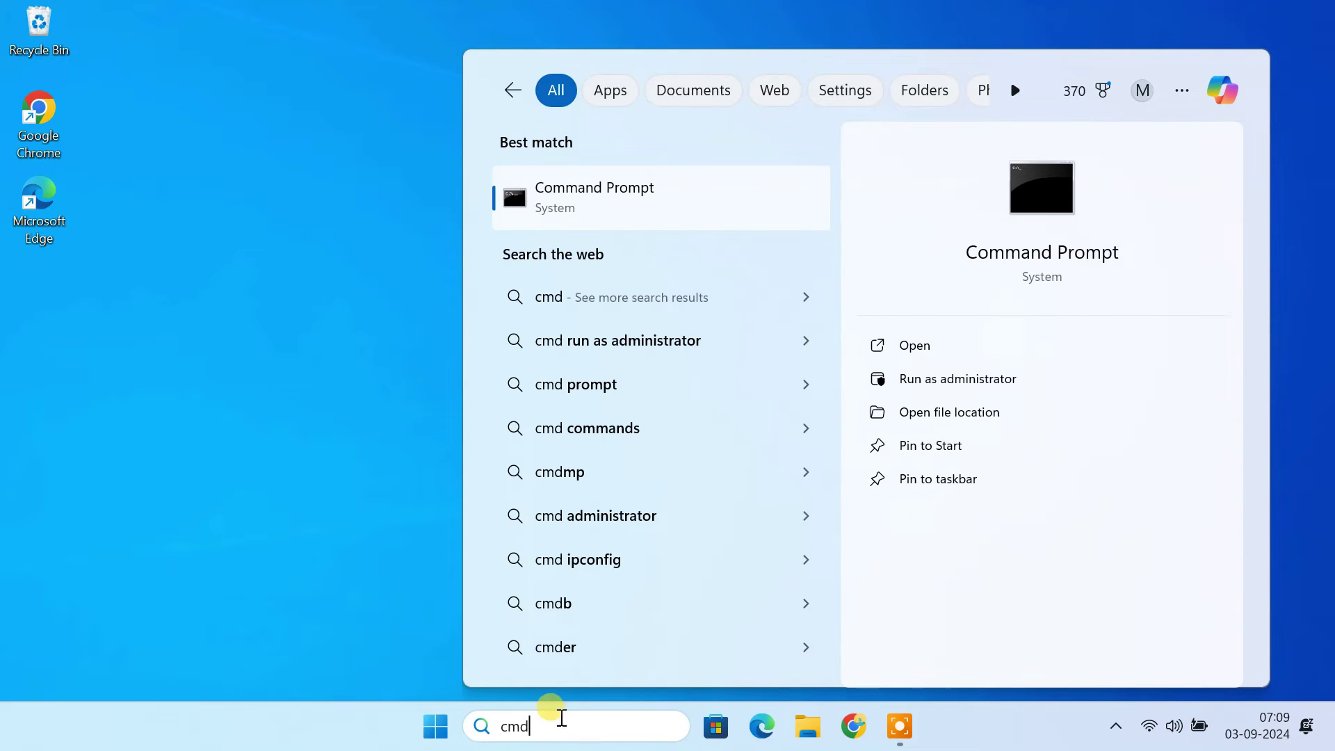
{"action": "left_click", "coordinate": [628, 210]}
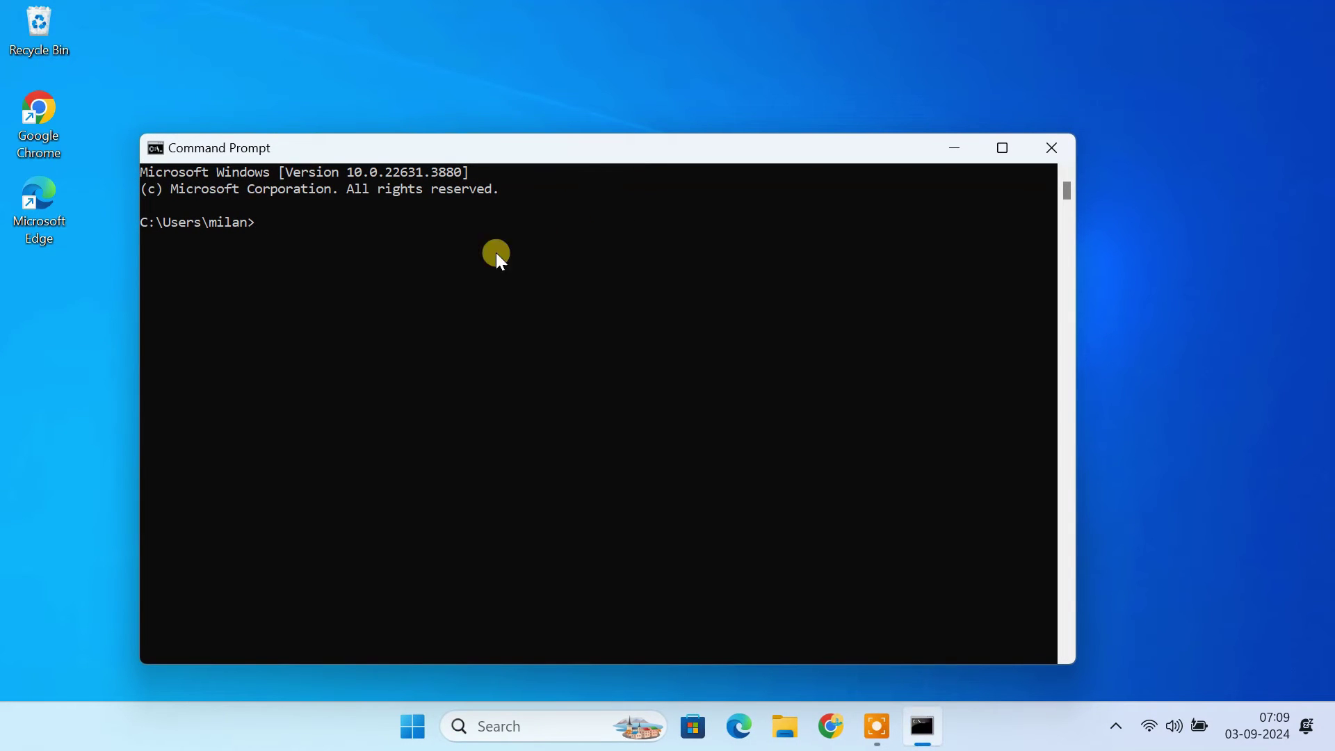
{"action": "type", "text": "ipconfig"}
{"action": "key", "text": "Return"}
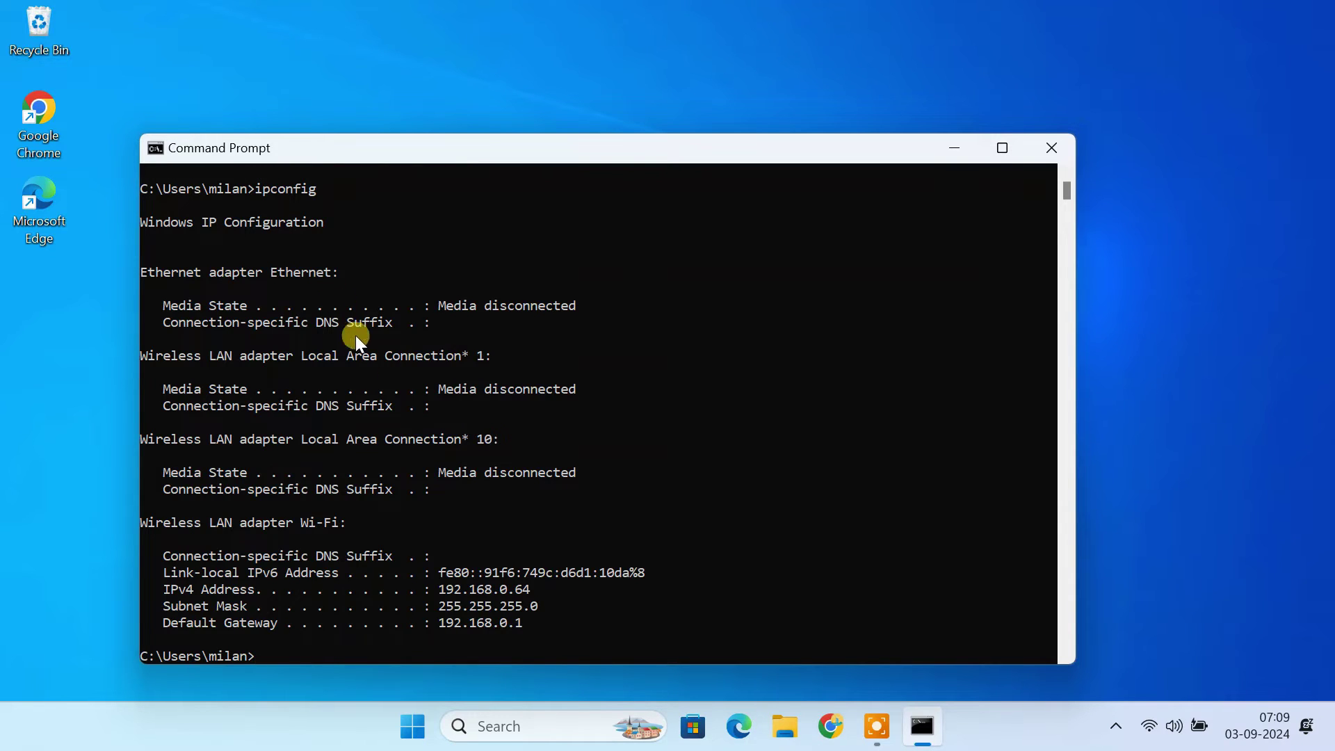
{"action": "left_click_drag", "start_coordinate": [442, 595], "coordinate": [540, 591]}
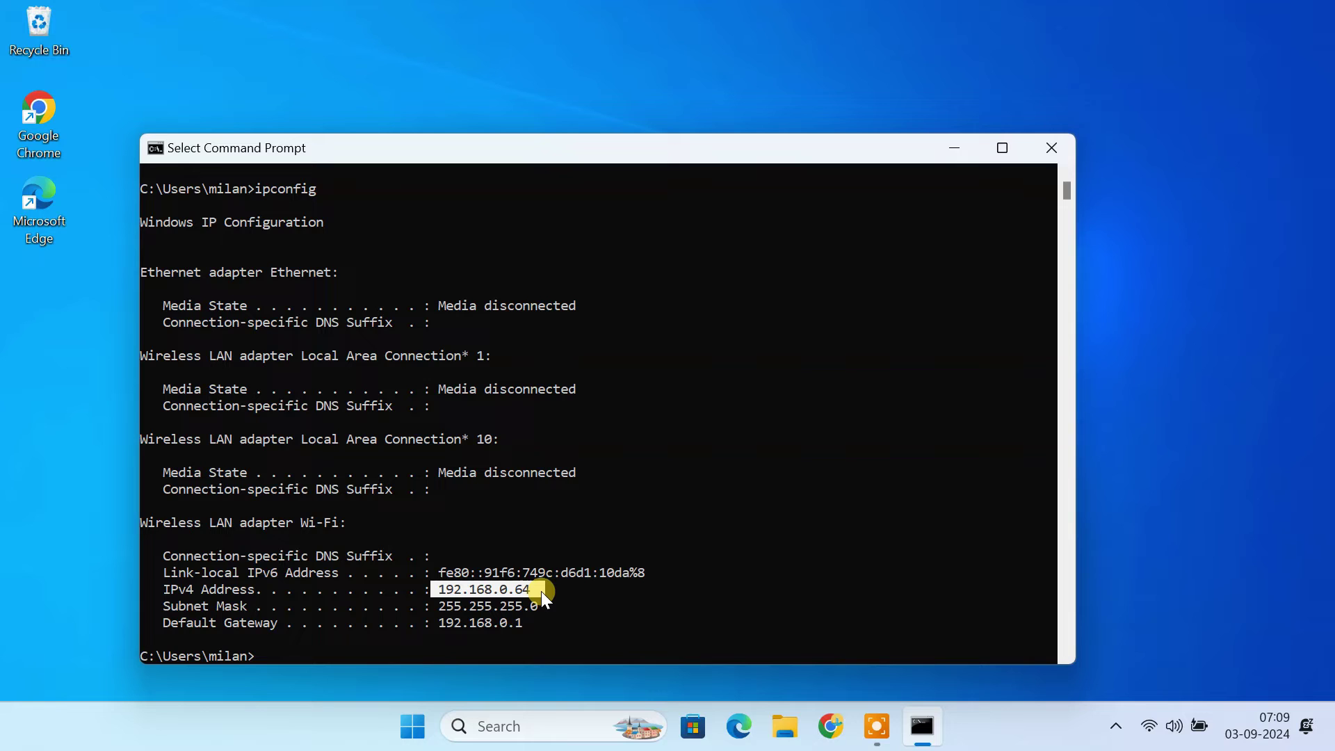
{"action": "left_click", "coordinate": [1048, 156]}
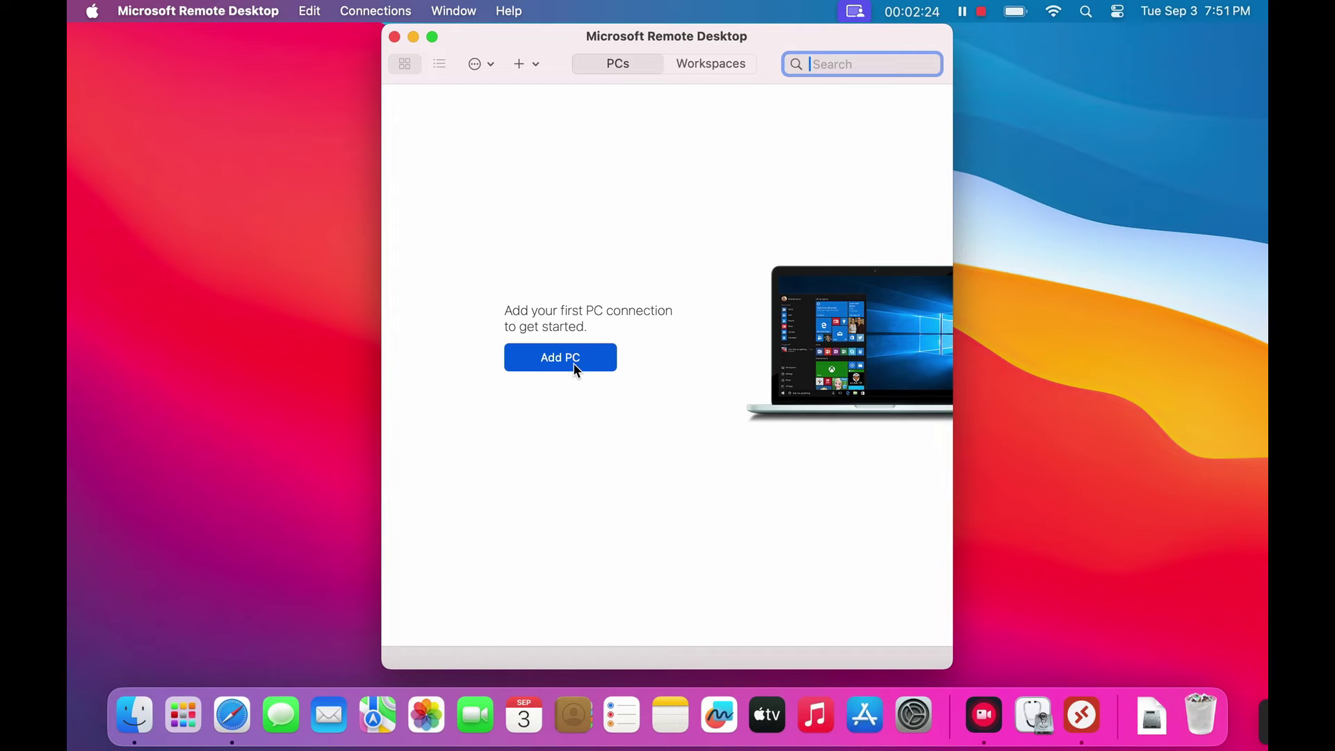
- Add a PC named 192.168.0.64 and open its User account choices
{"action": "left_click", "coordinate": [573, 363]}
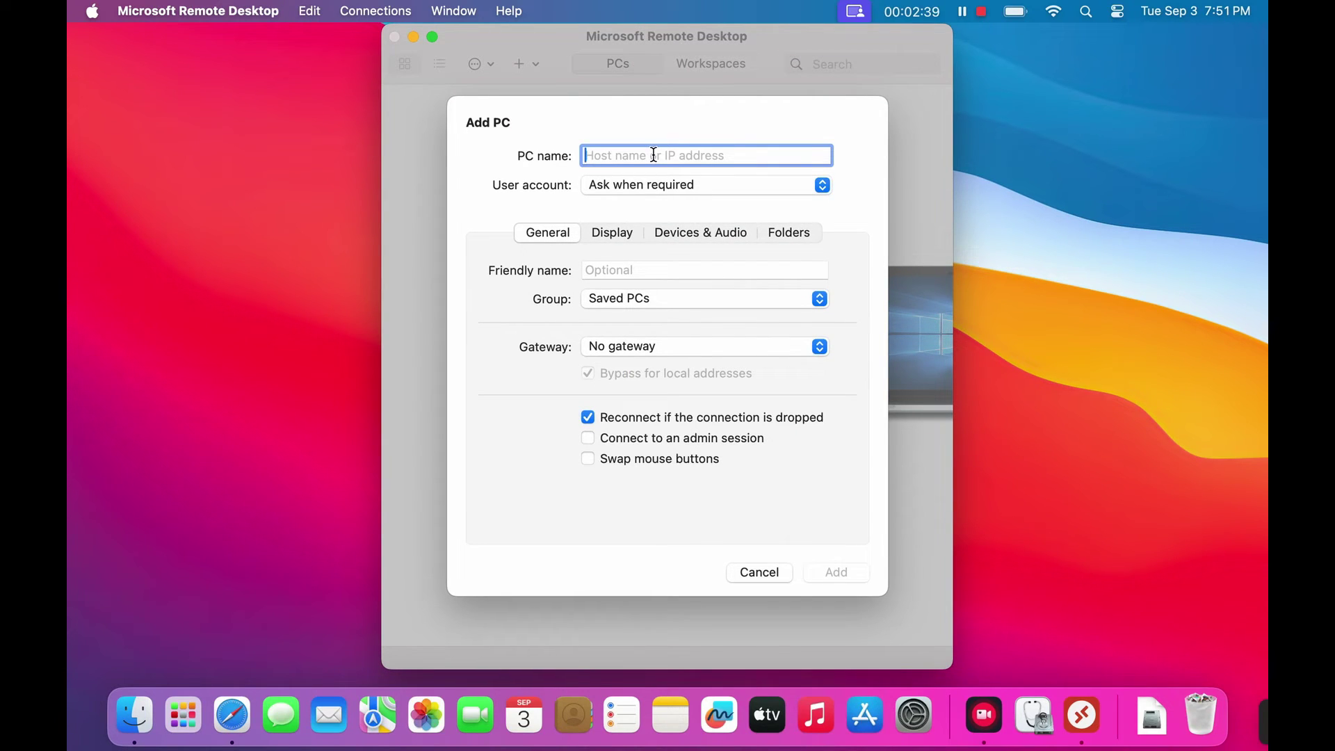
{"action": "type", "text": "192"}
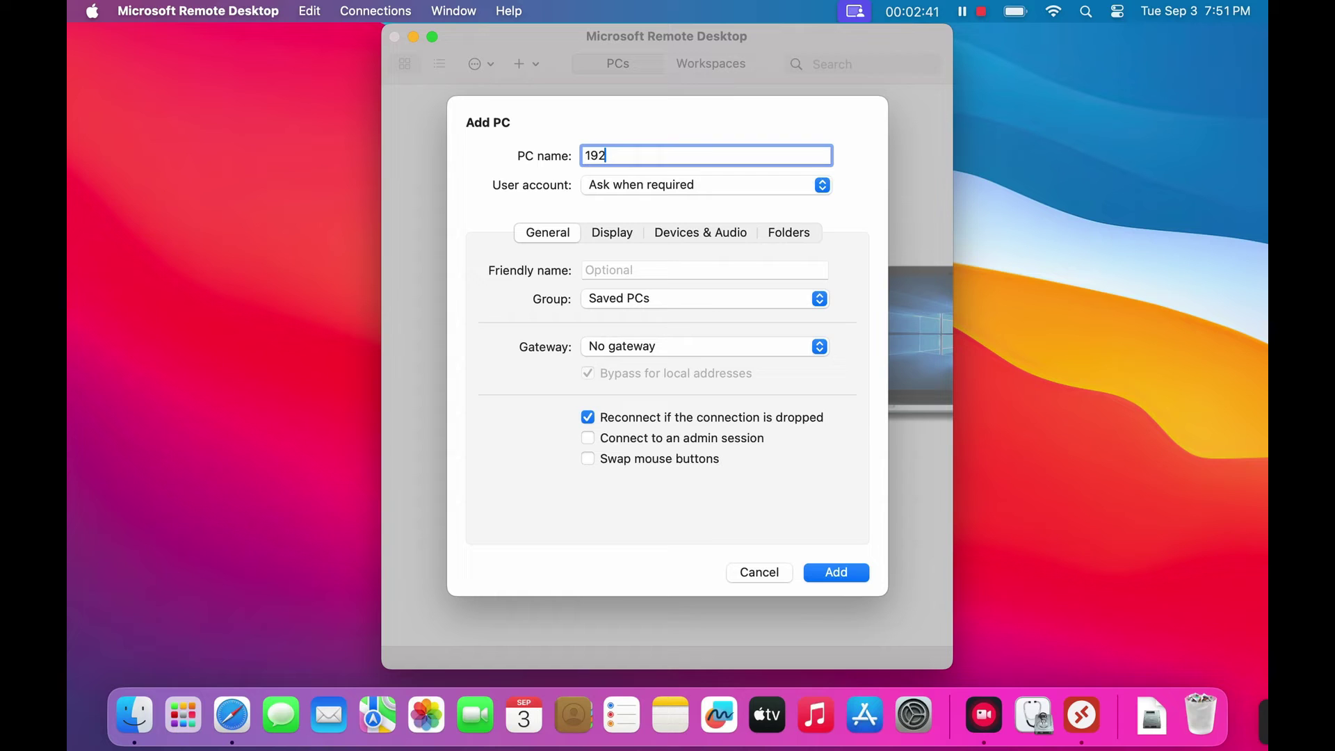
{"action": "type", "text": ".168.0.64"}
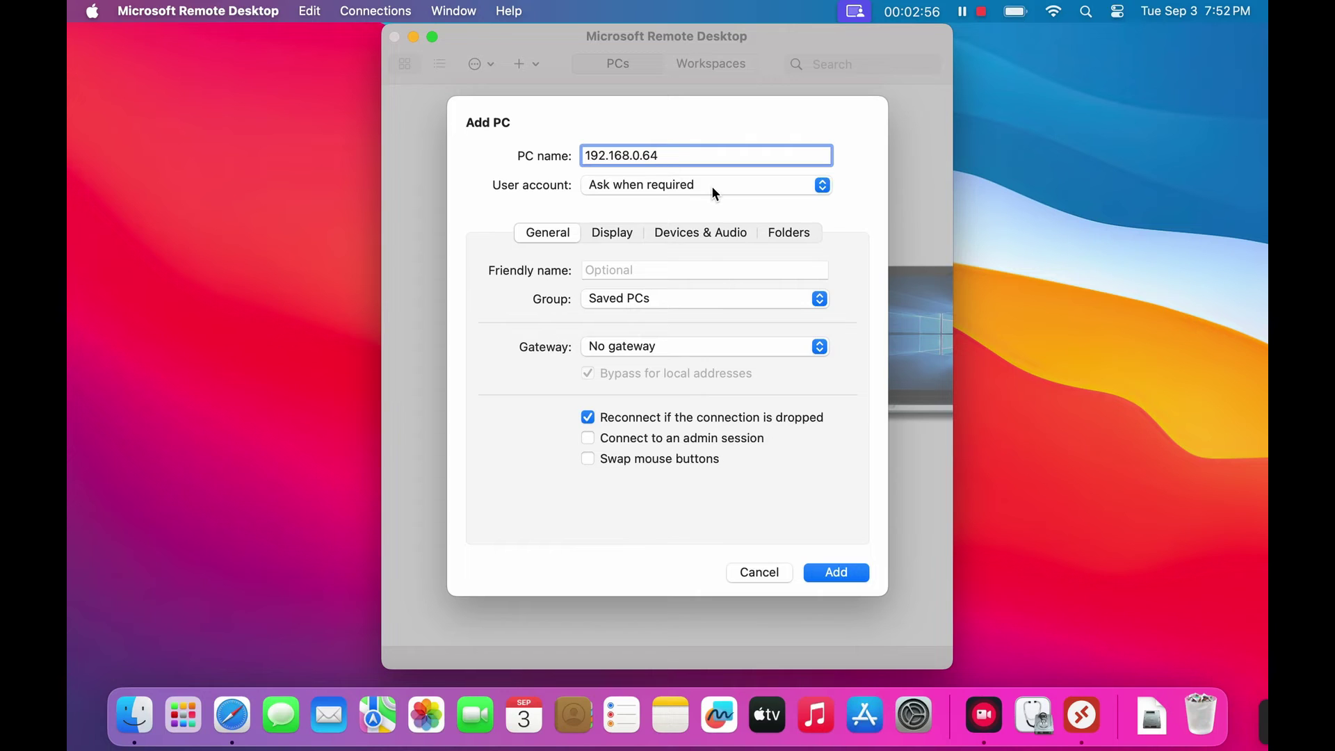
{"action": "left_click", "coordinate": [711, 186]}
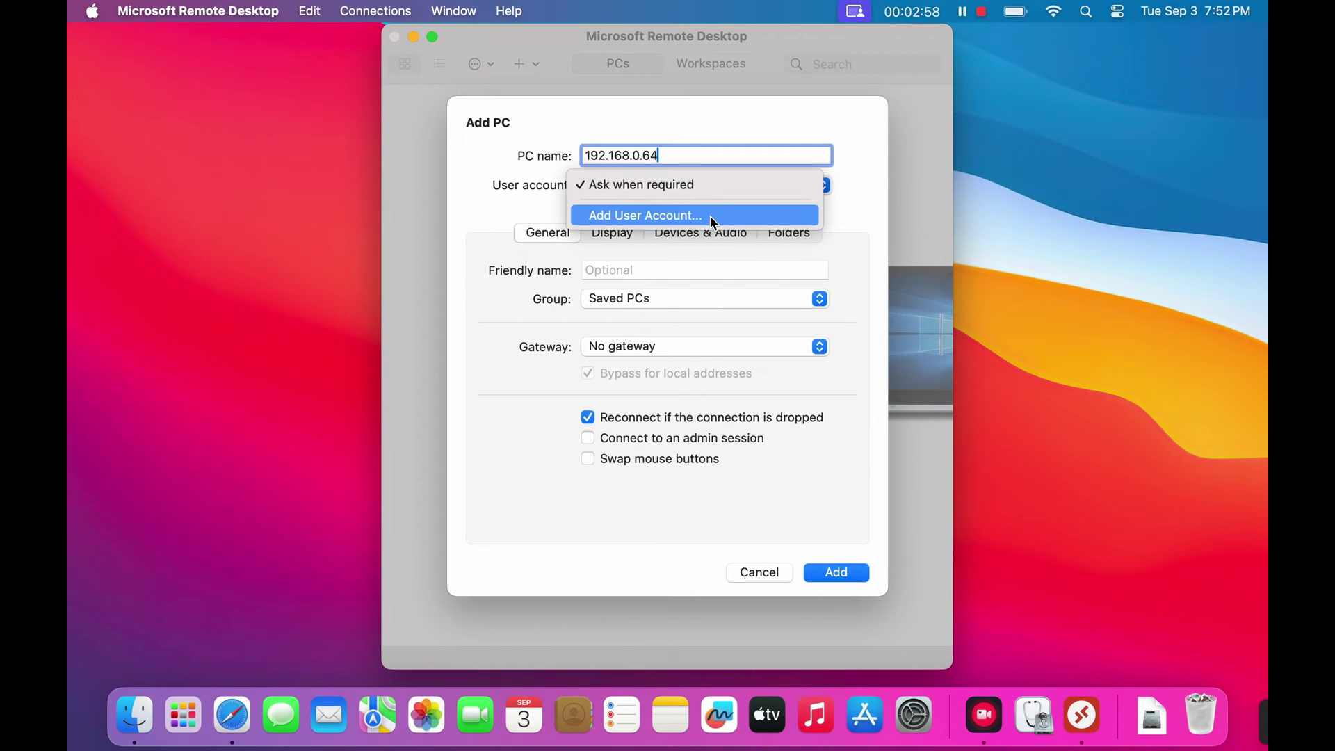
- Create a new user account with the Windows login e-mail, its password, and a friendly name
{"action": "left_click", "coordinate": [710, 215]}
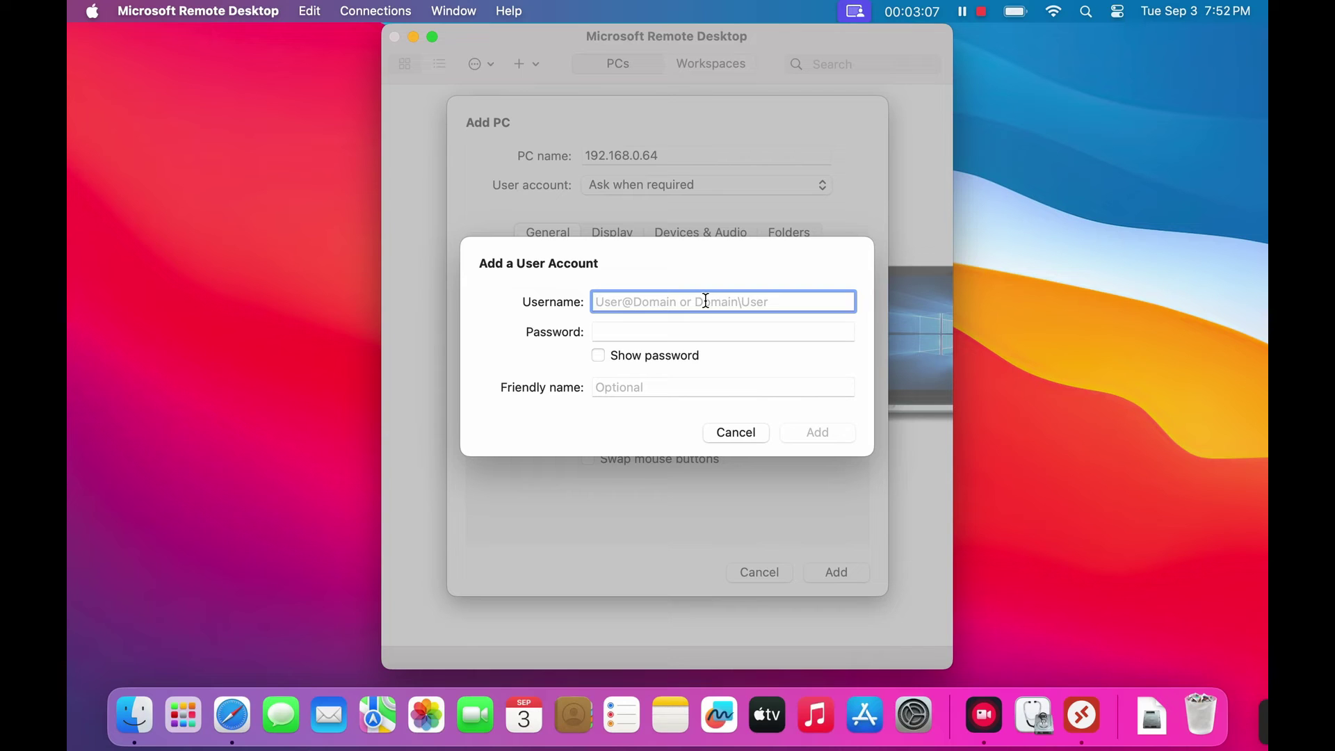
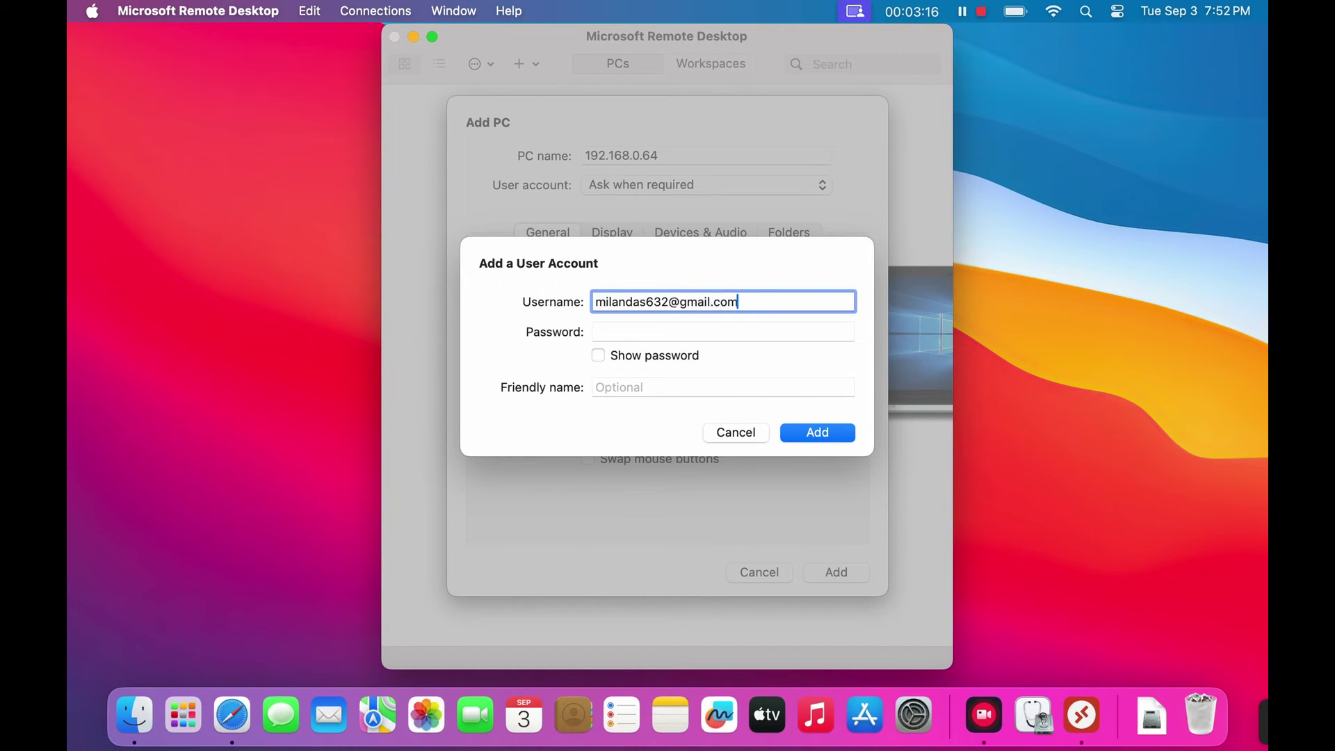
{"action": "left_click", "coordinate": [712, 332]}
{"action": "type", "text": "•••••"}
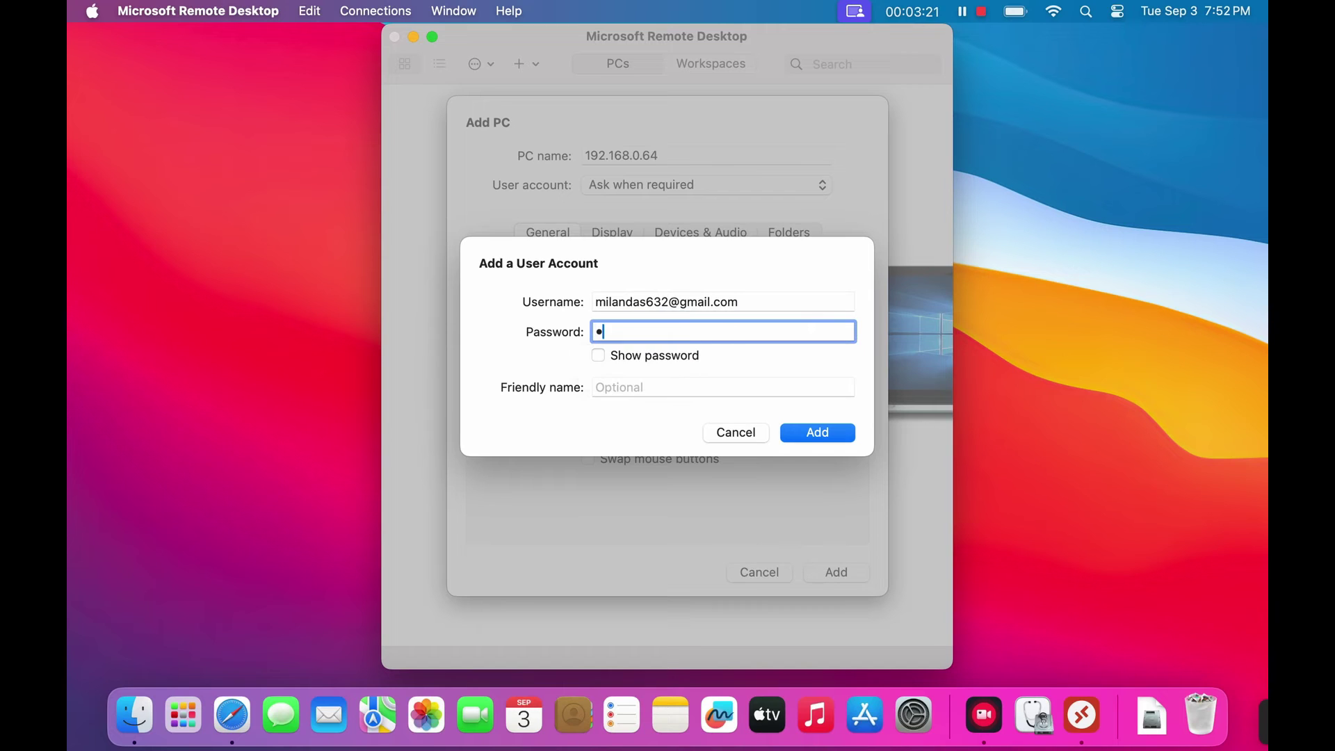
{"action": "type", "text": "•••••••••••"}
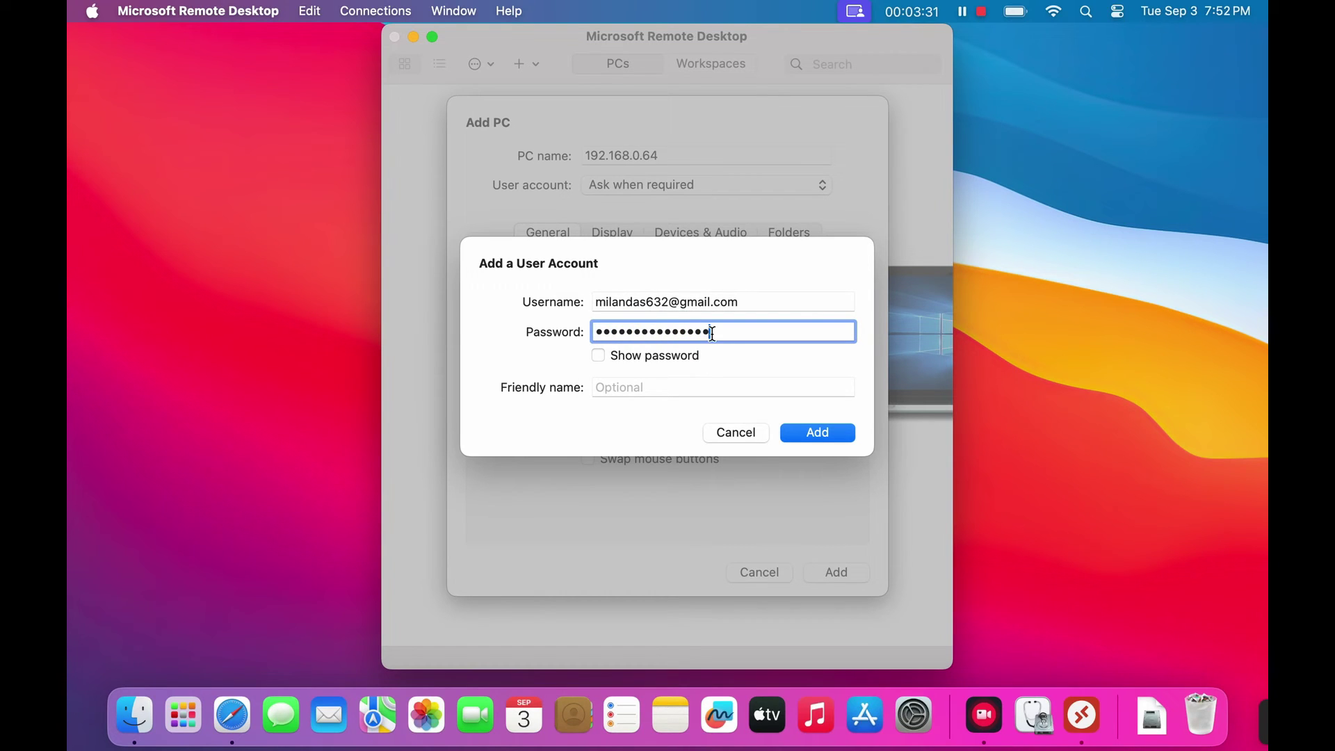
{"action": "left_click", "coordinate": [660, 388]}
{"action": "type", "text": "Mi"}
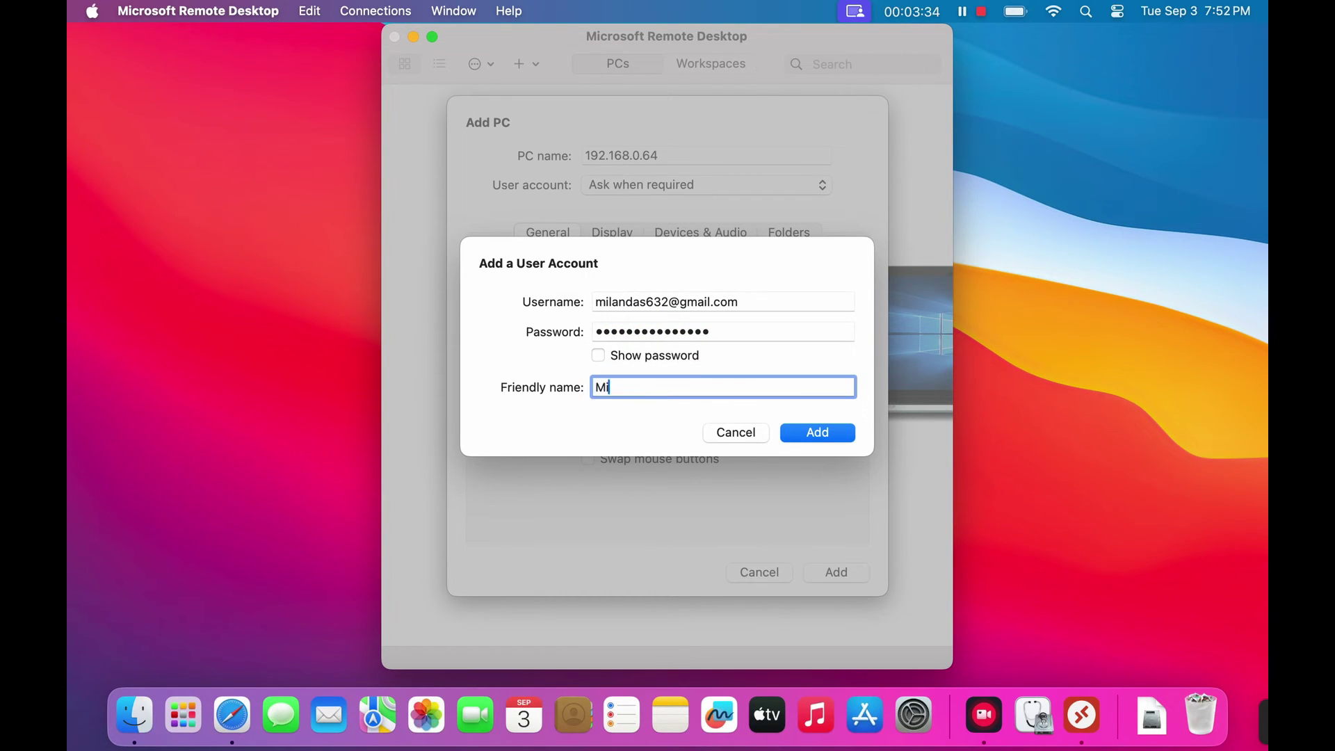
{"action": "type", "text": "lan-1"}
- Save the user account, review the Display settings, and save the 192.168.0.64 PC
{"action": "left_click", "coordinate": [816, 433]}
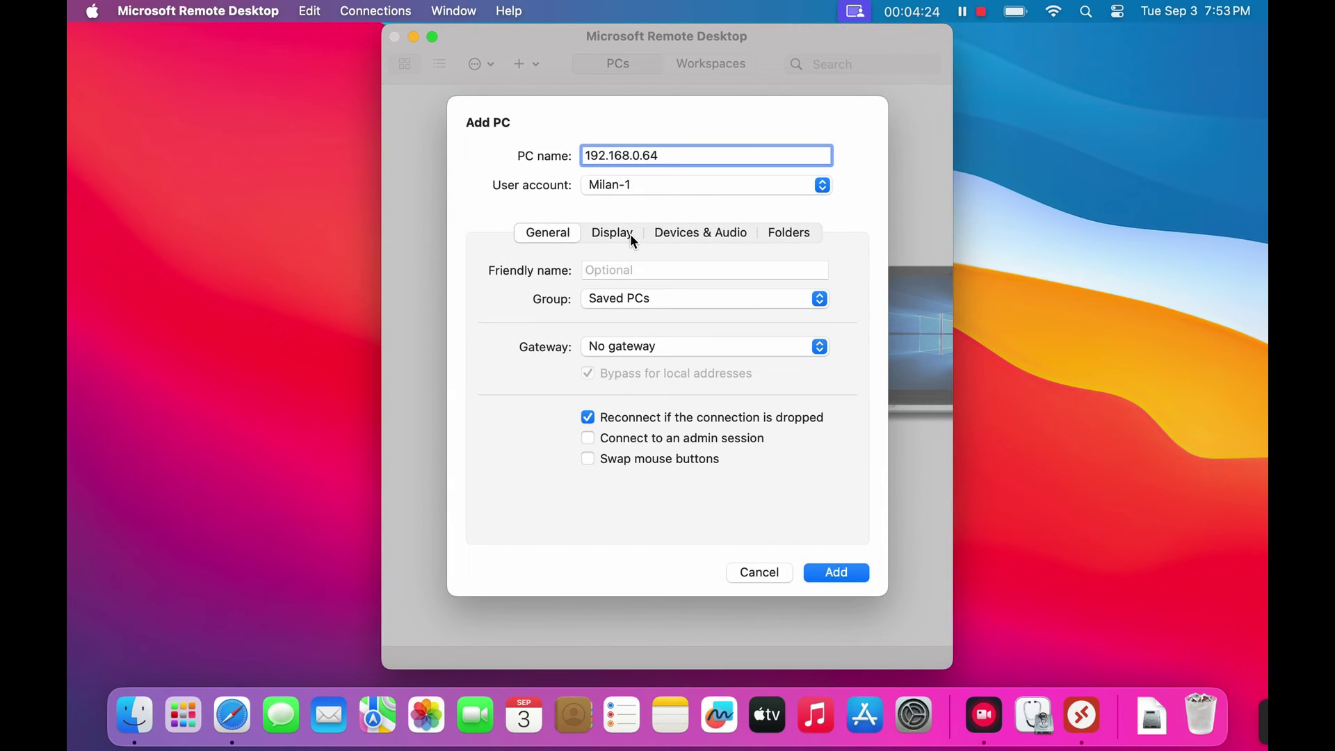
{"action": "left_click", "coordinate": [629, 234]}
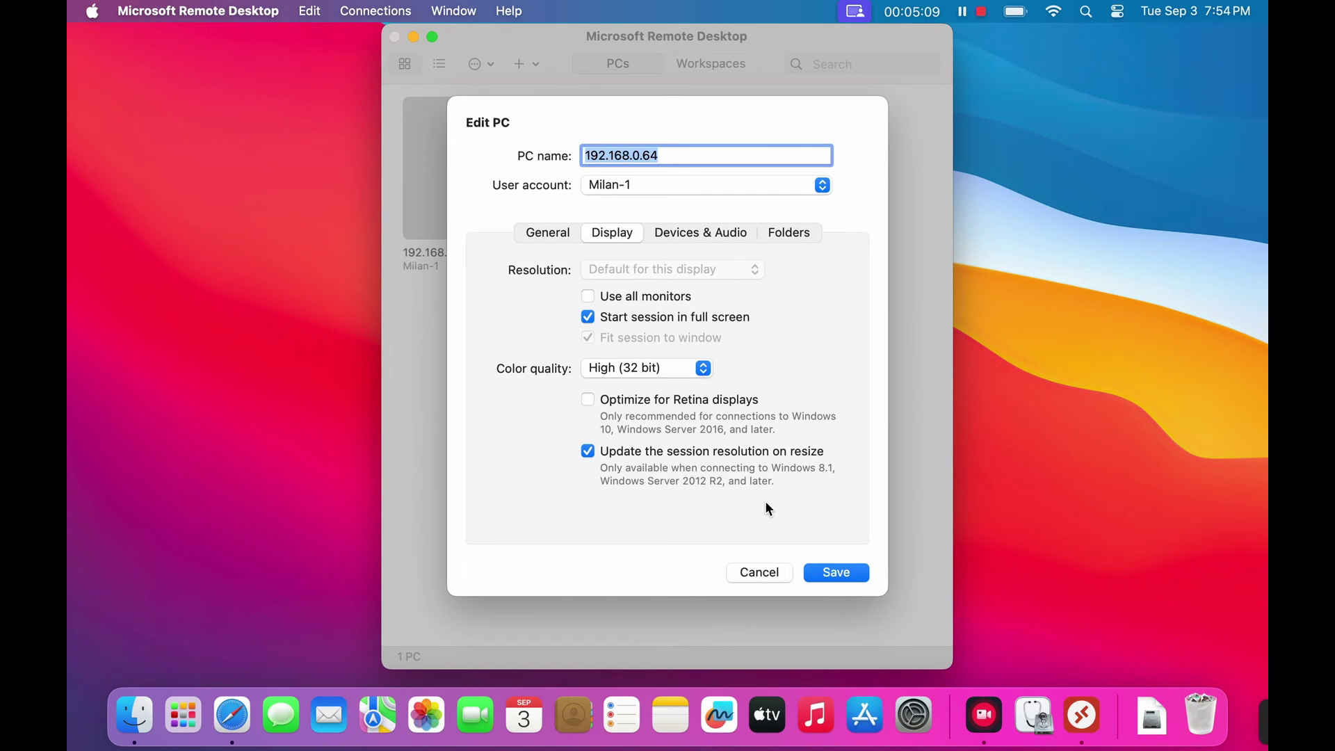
{"action": "left_click", "coordinate": [836, 572]}
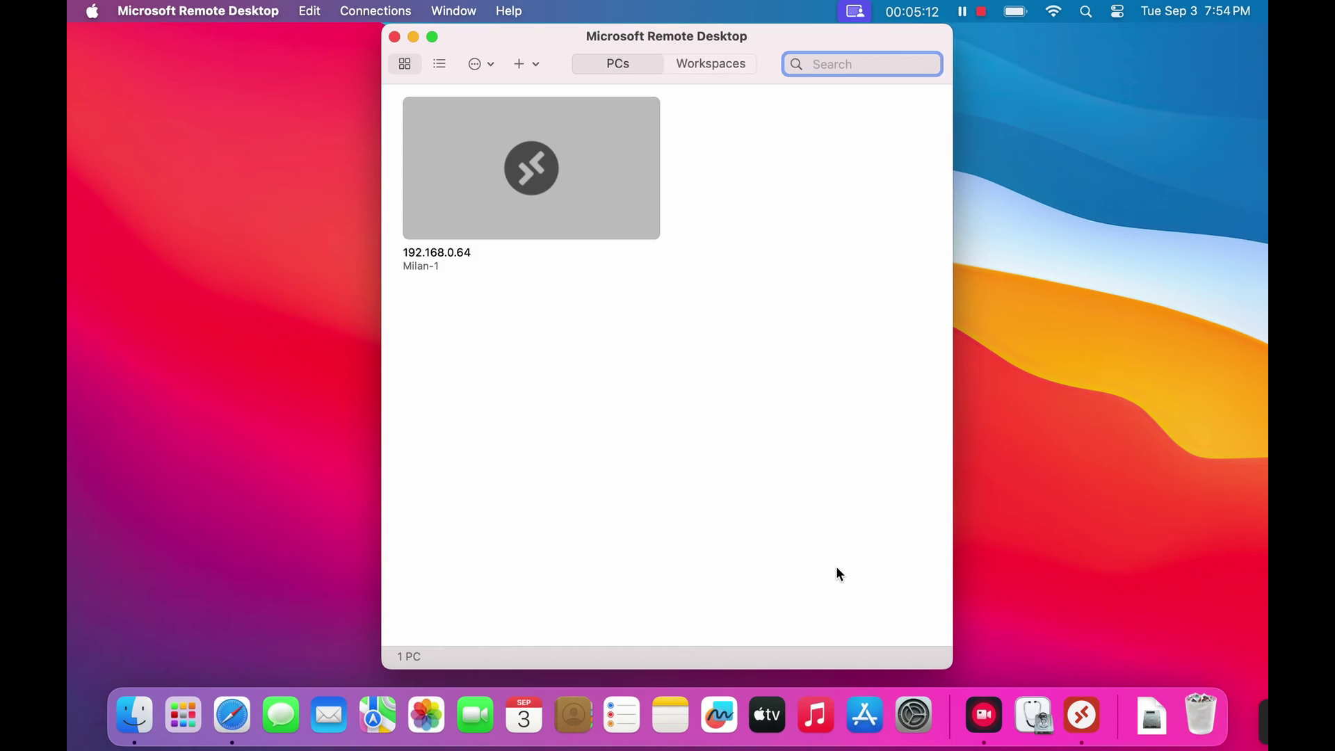
- Connect to the 192.168.0.64 tile and accept the unverified certificate
{"action": "double_click", "coordinate": [543, 218]}
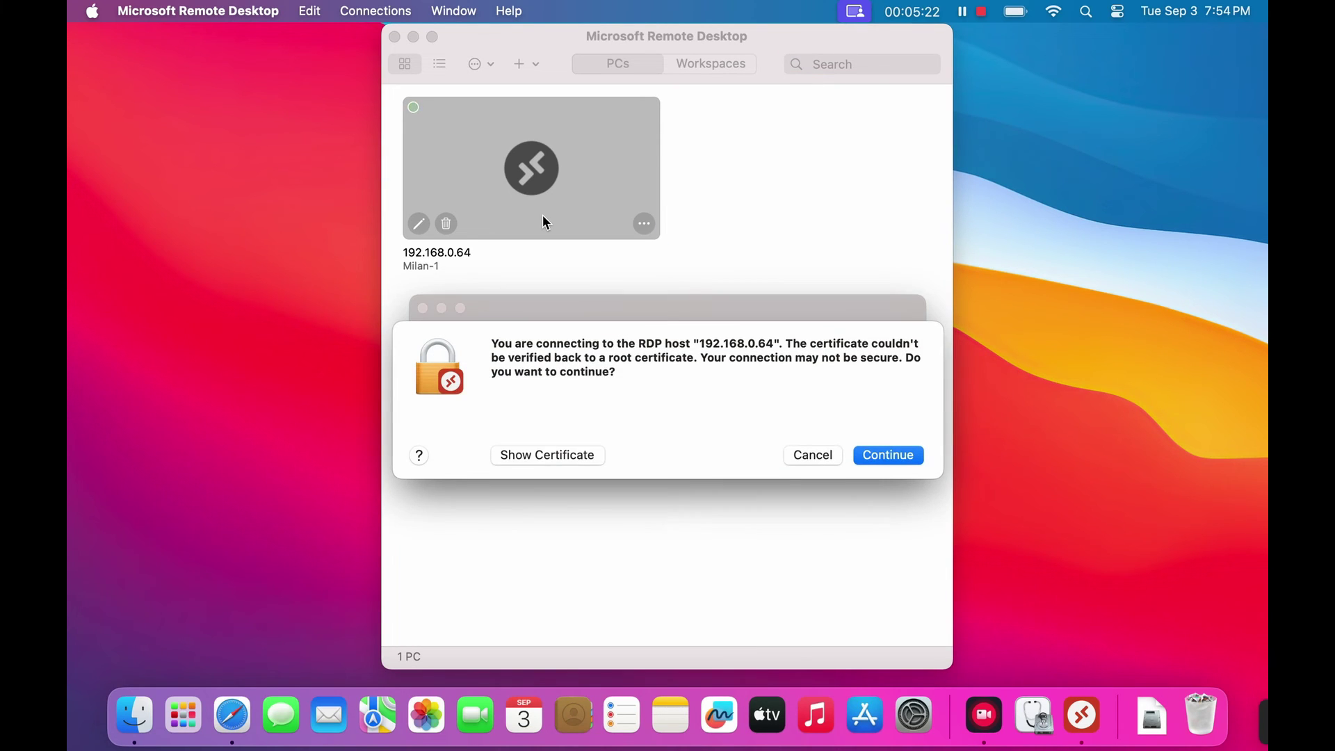
{"action": "left_click", "coordinate": [882, 456]}
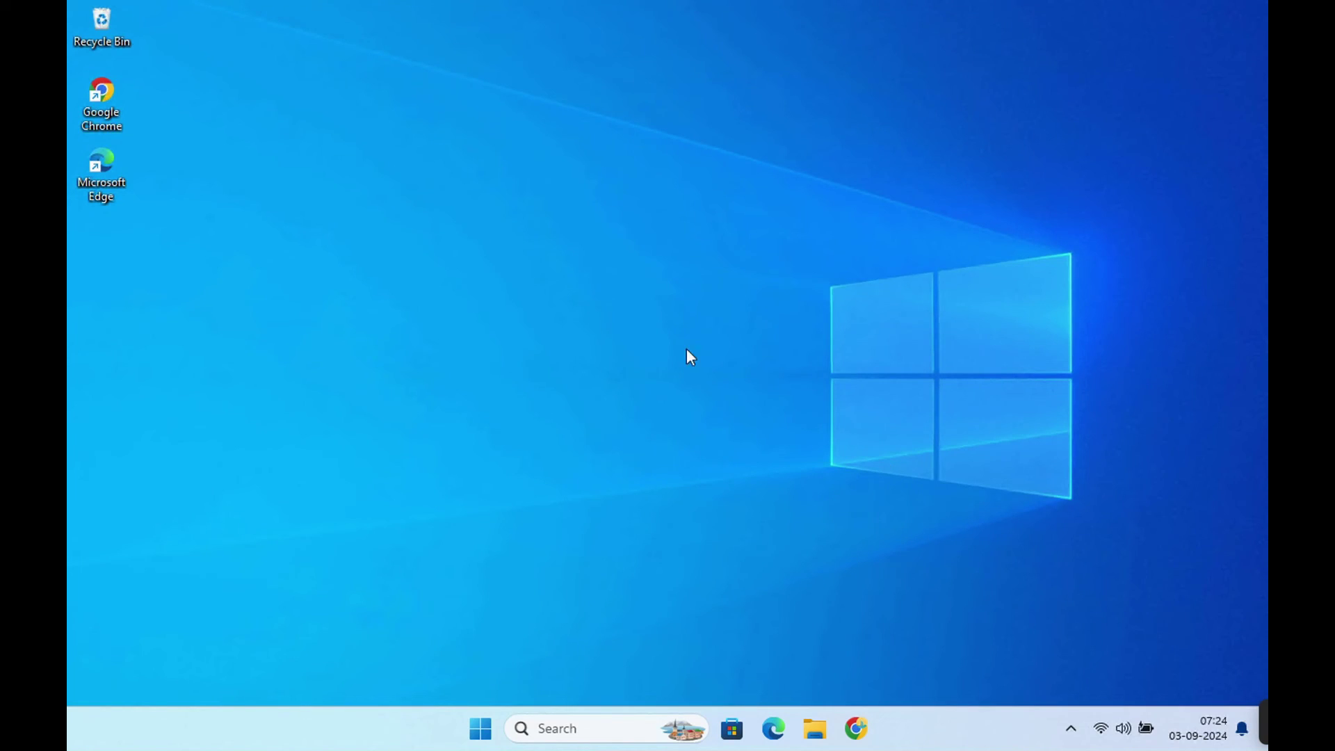
- Take the session out of full screen, enlarge and centre its window, and minimize the PCs window
{"action": "mouse_move", "coordinate": [164, 3]}
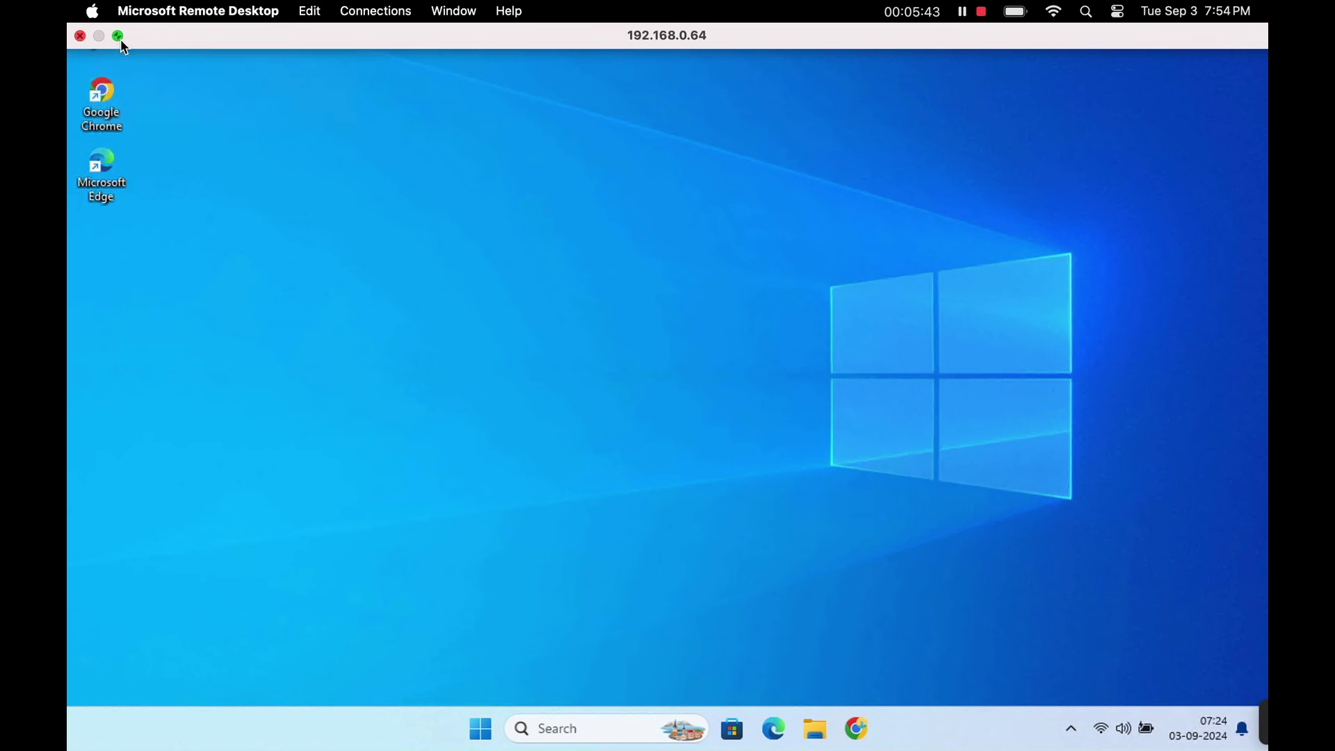
{"action": "left_click", "coordinate": [117, 38]}
{"action": "left_click_drag", "start_coordinate": [273, 131], "coordinate": [71, 28]}
{"action": "left_click_drag", "start_coordinate": [621, 53], "coordinate": [763, 74]}
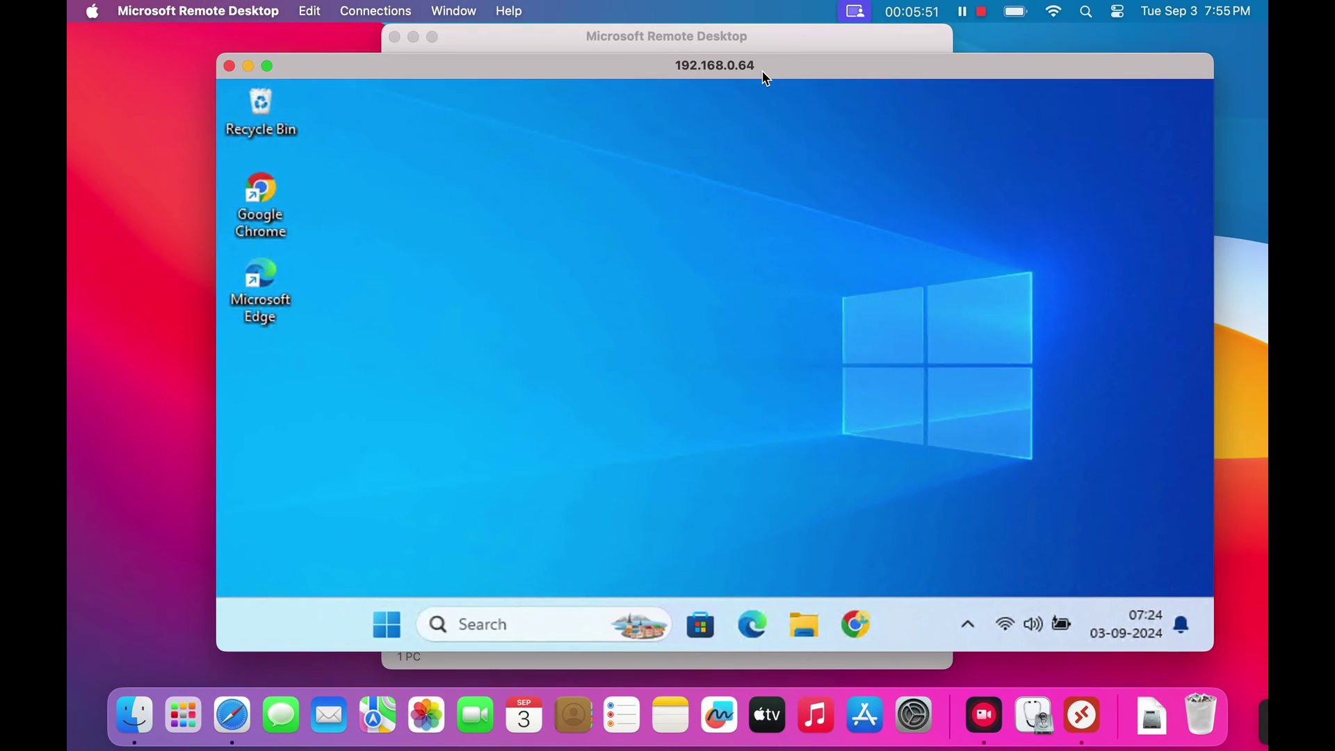
{"action": "left_click", "coordinate": [413, 37]}
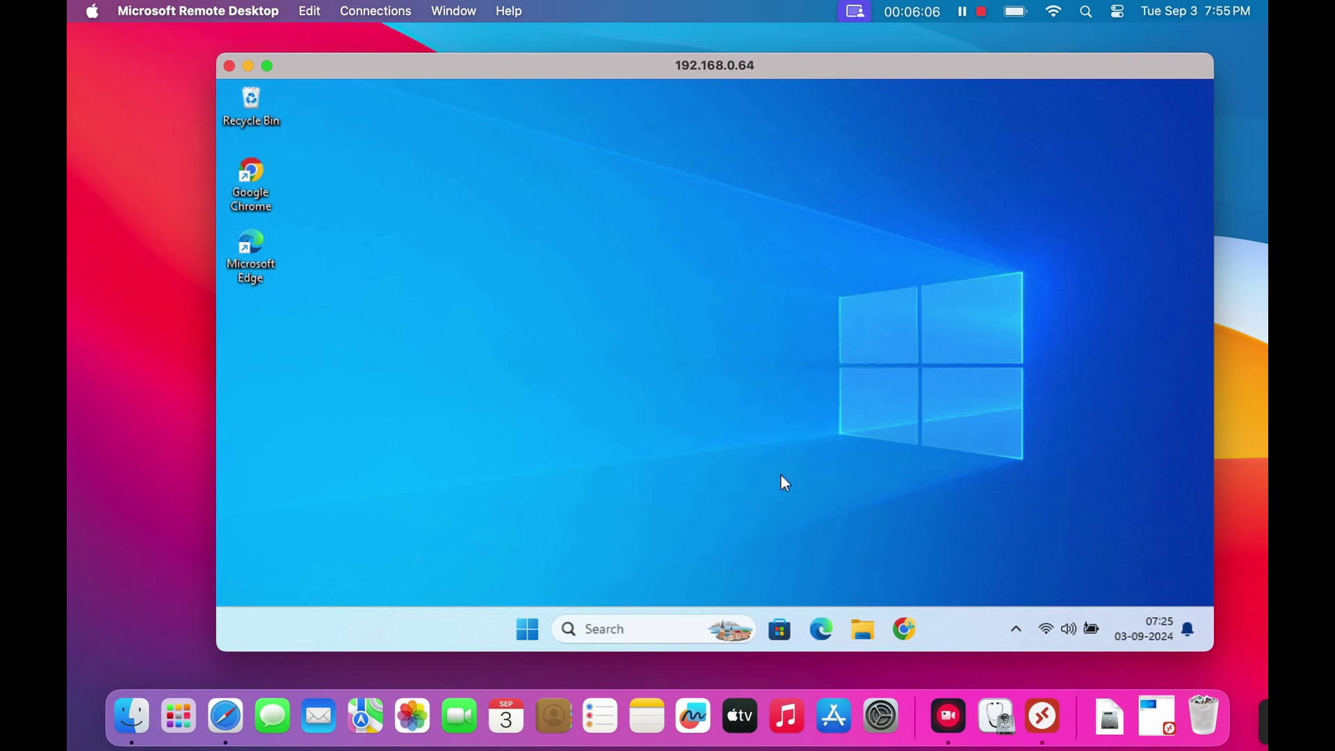
- Browse the remote PC's drives under This PC in File Explorer, then close it
{"action": "left_click", "coordinate": [861, 630]}
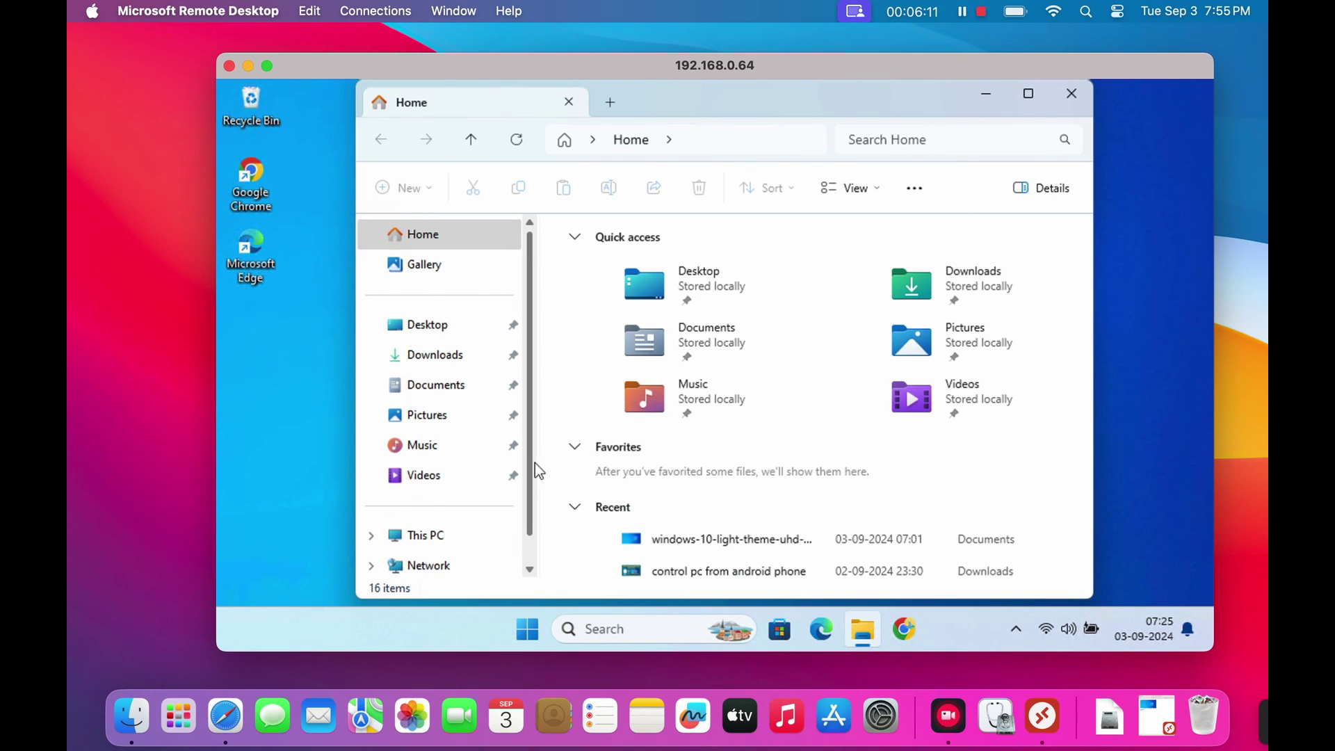
{"action": "scroll", "coordinate": [535, 463], "scroll_direction": "down", "scroll_amount": 1}
{"action": "left_click", "coordinate": [475, 500]}
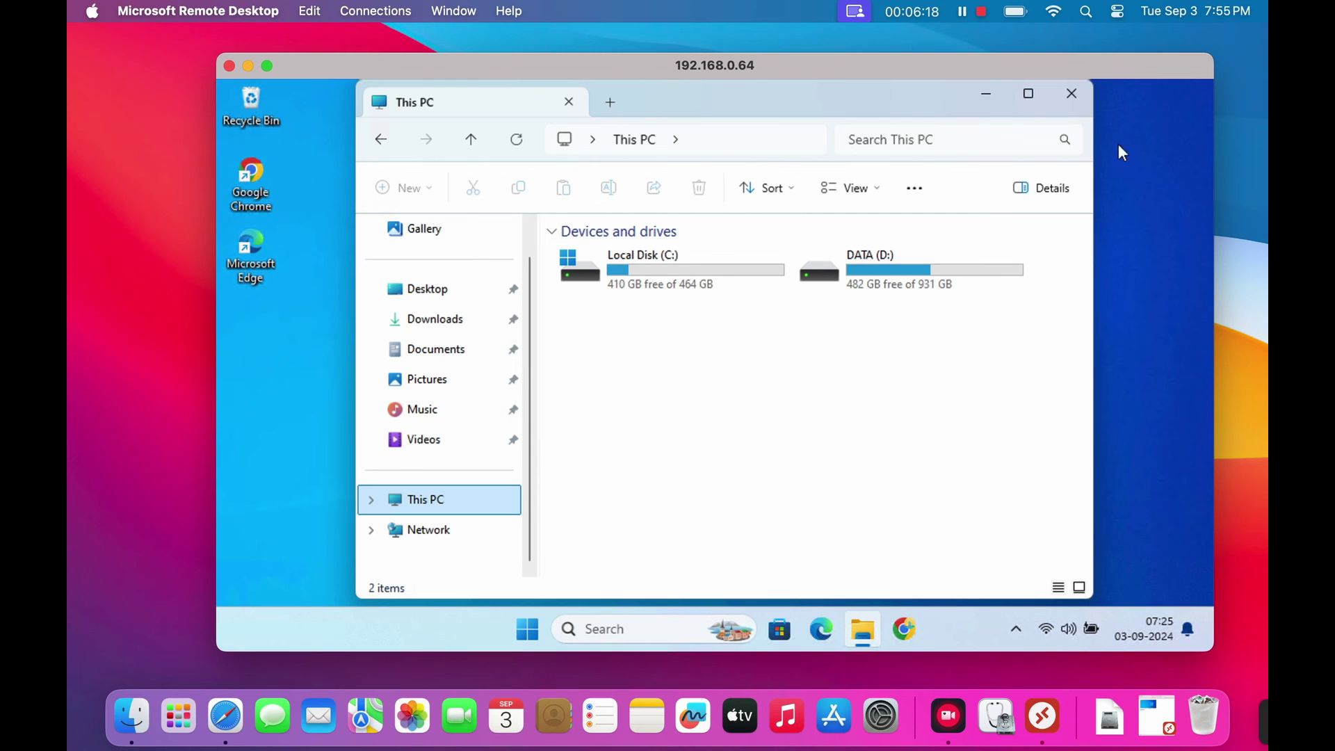
{"action": "left_click", "coordinate": [1070, 100]}
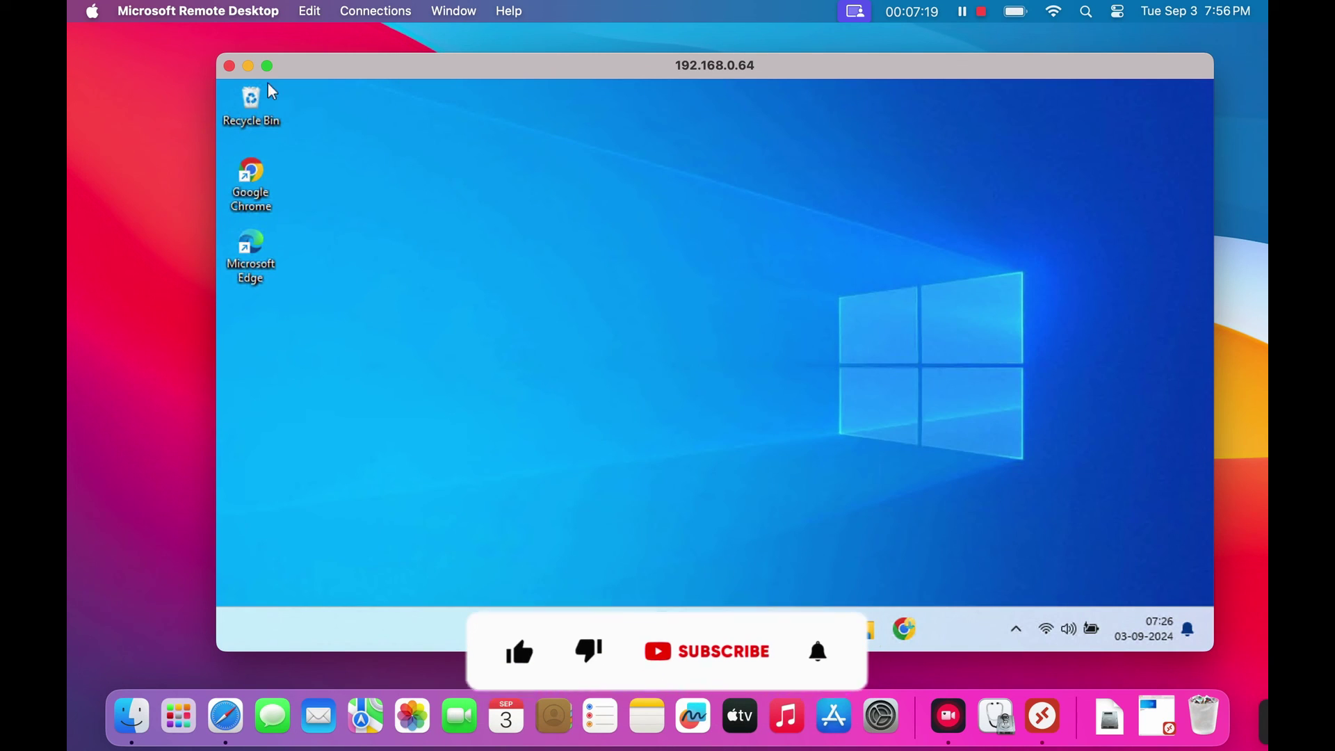
- End the remote session and close the Remote Desktop PCs window
{"action": "left_click", "coordinate": [229, 65]}
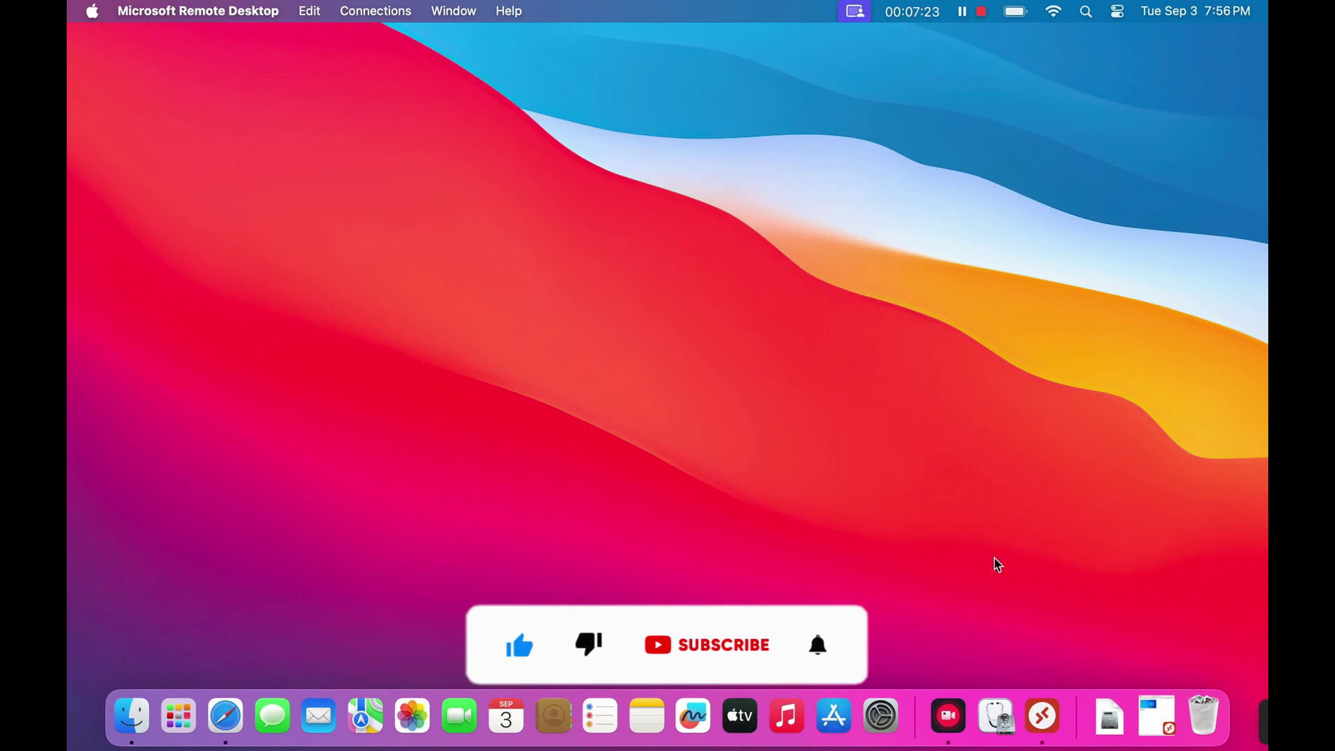
{"action": "left_click", "coordinate": [1042, 715]}
{"action": "mouse_move", "coordinate": [580, 197]}
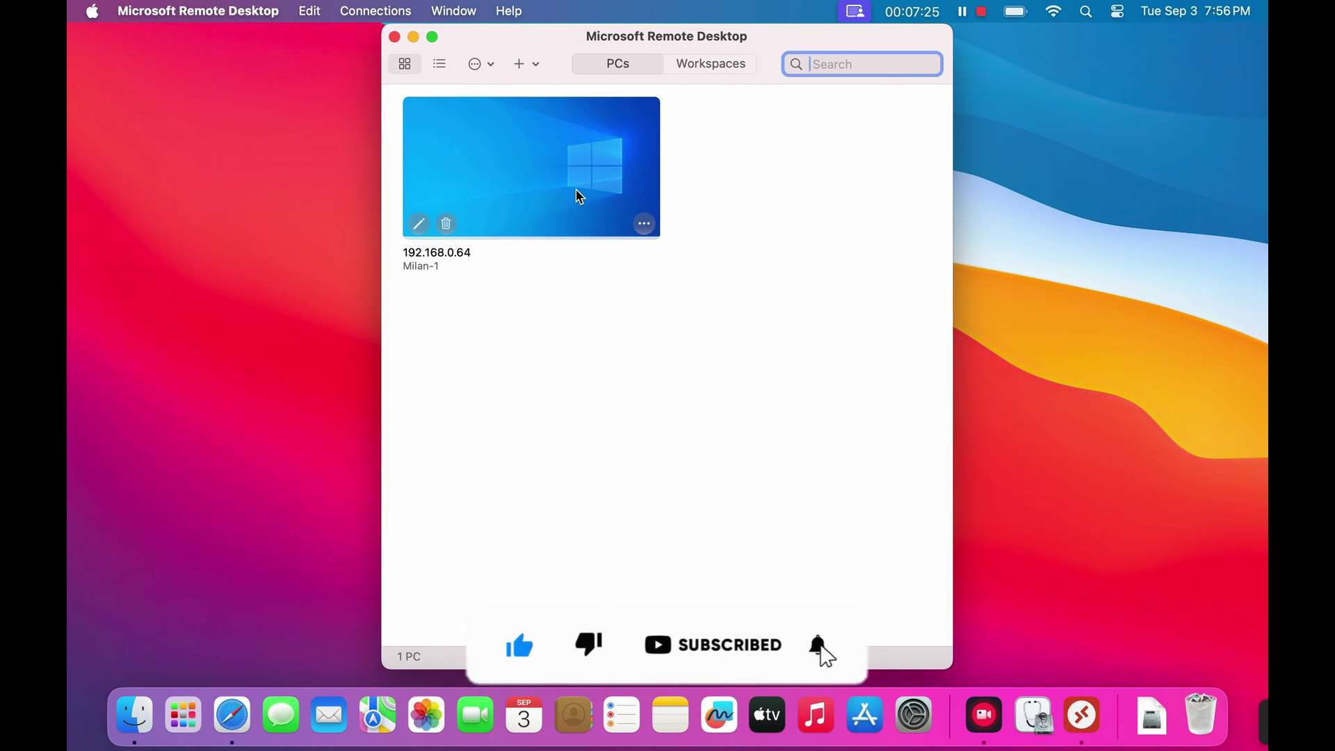
{"action": "left_click", "coordinate": [396, 37]}
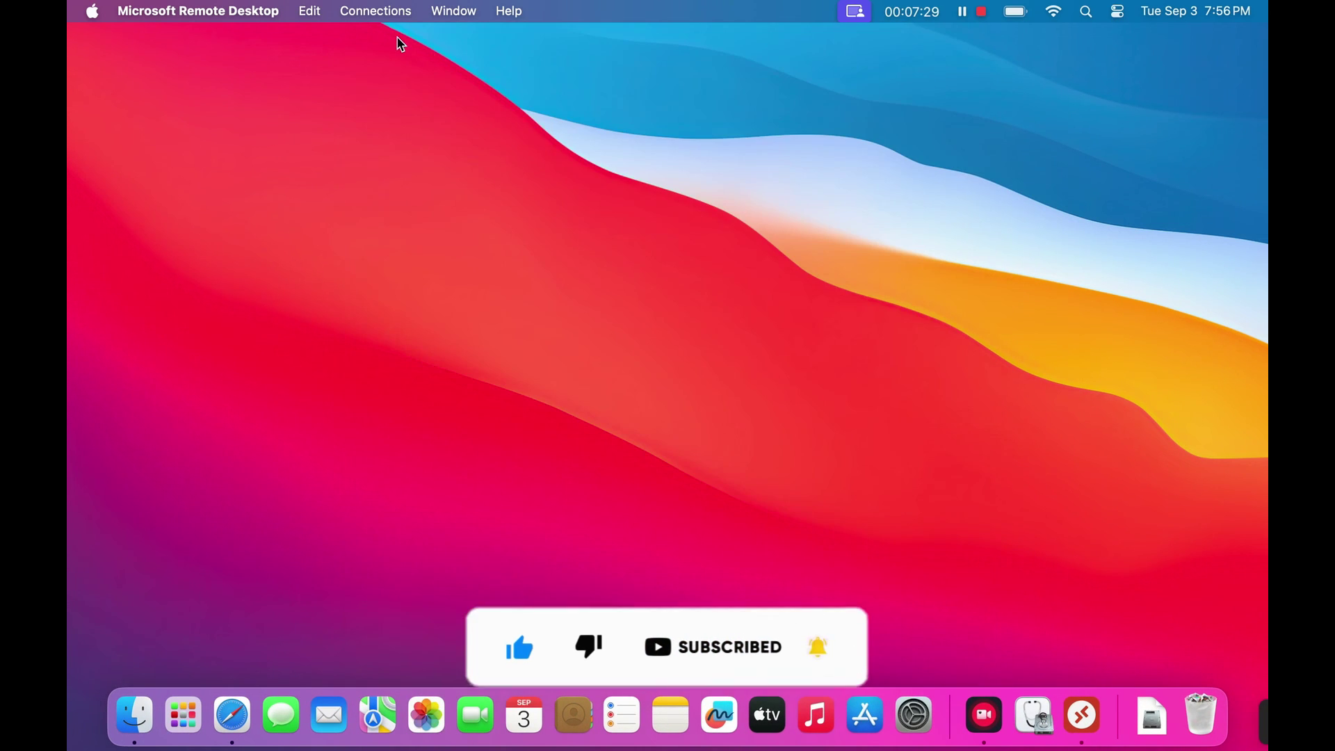